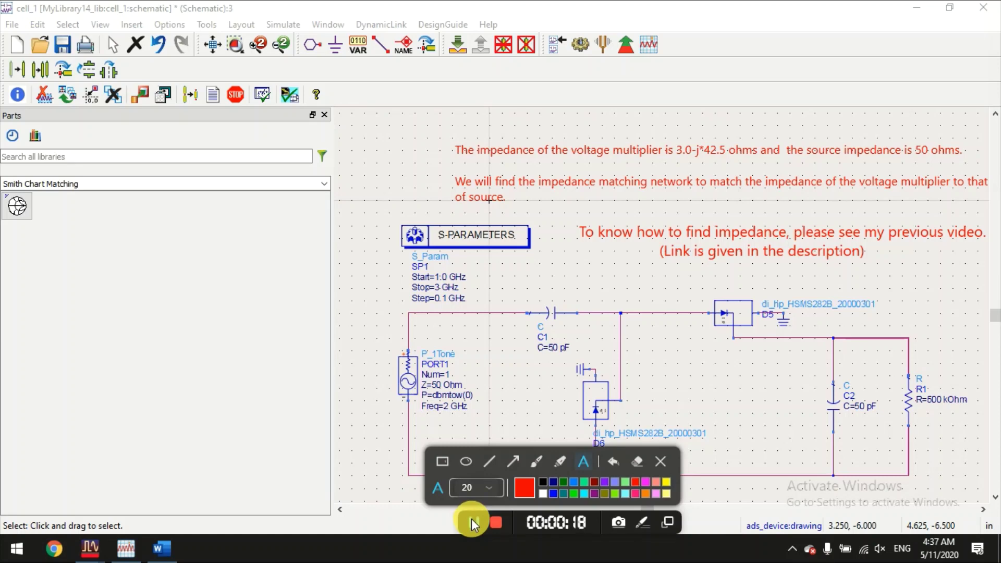
Step: Cut the wire that connects the source port PORT1 to capacitor C1
click(471, 520)
right_click(482, 310)
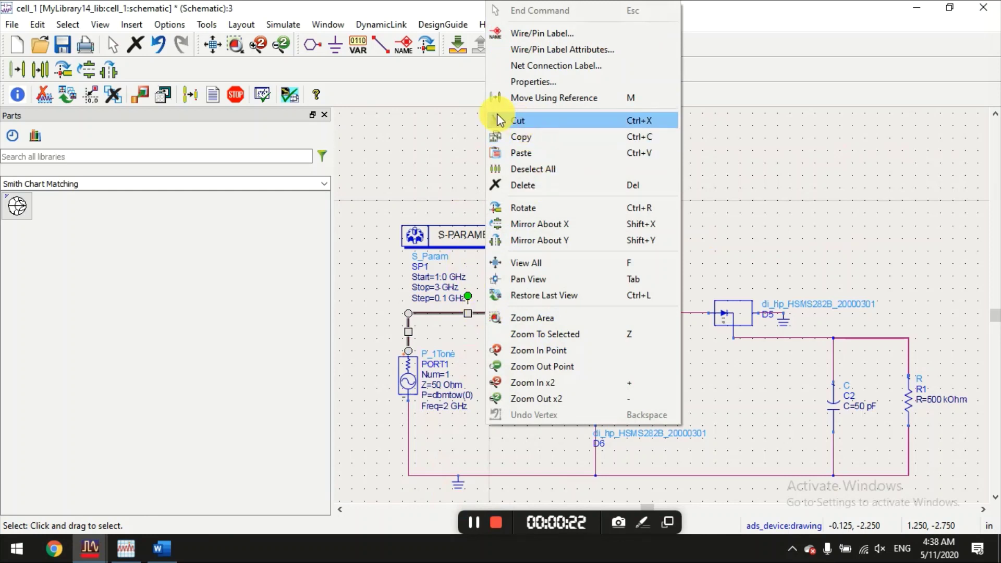
click(498, 120)
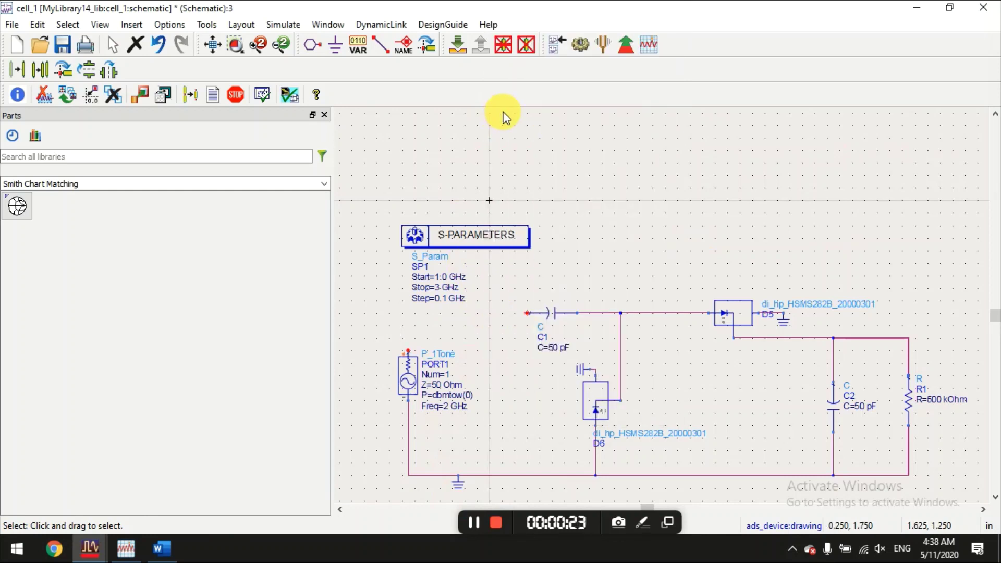
Step: Place a Smith Chart Matching component between the source port and capacitor C1, level with the capacitor
click(25, 205)
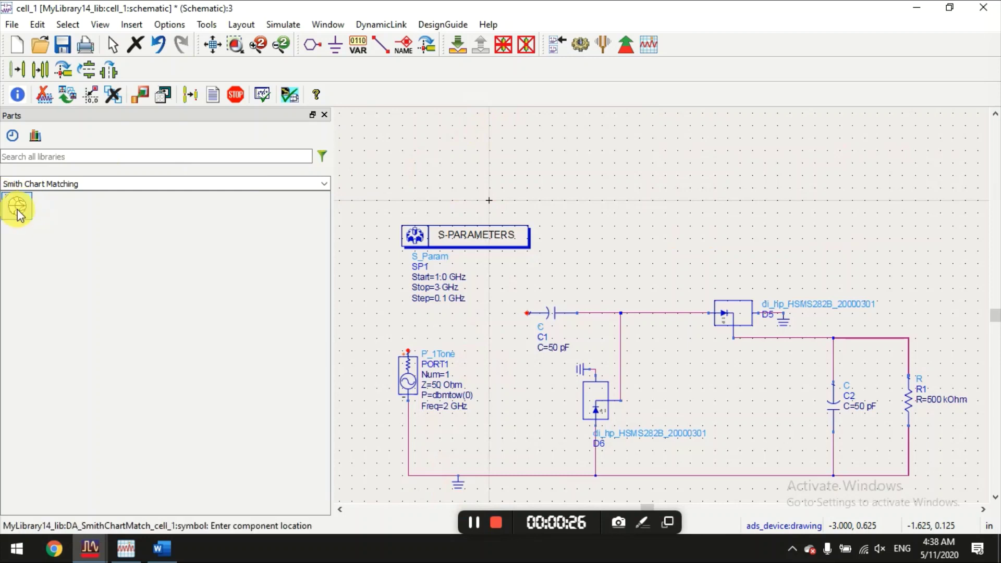
click(463, 318)
right_click(476, 148)
click(488, 153)
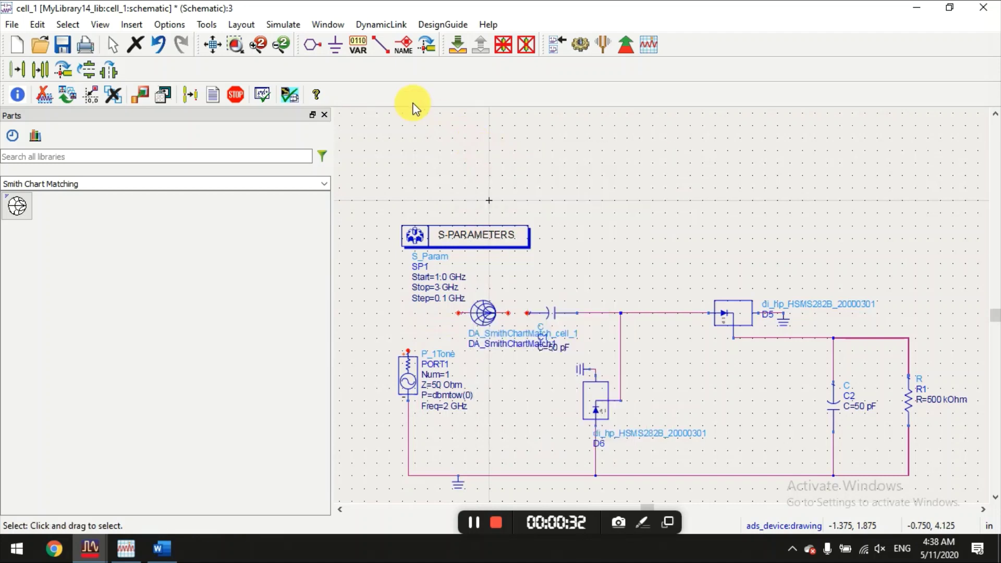
Step: Wire the Smith chart matching component to capacitor C1 on one side and to source port PORT1 on the other
click(380, 44)
click(509, 313)
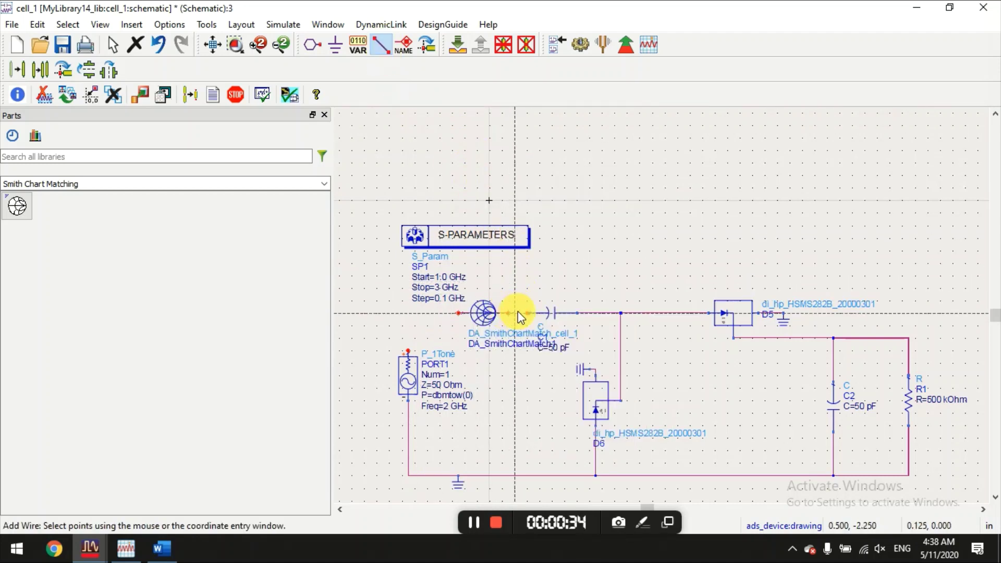
click(528, 313)
click(460, 313)
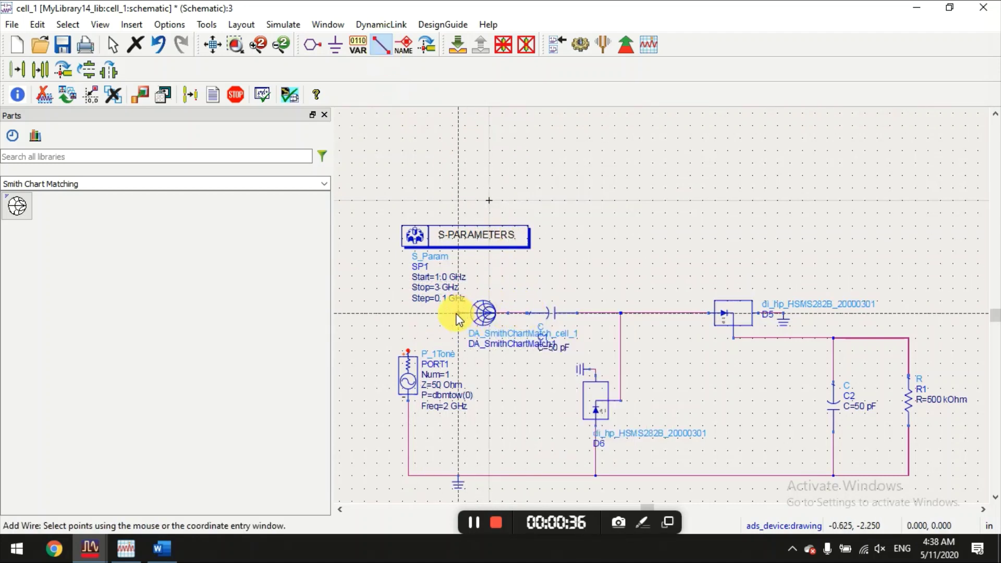
click(408, 353)
right_click(409, 178)
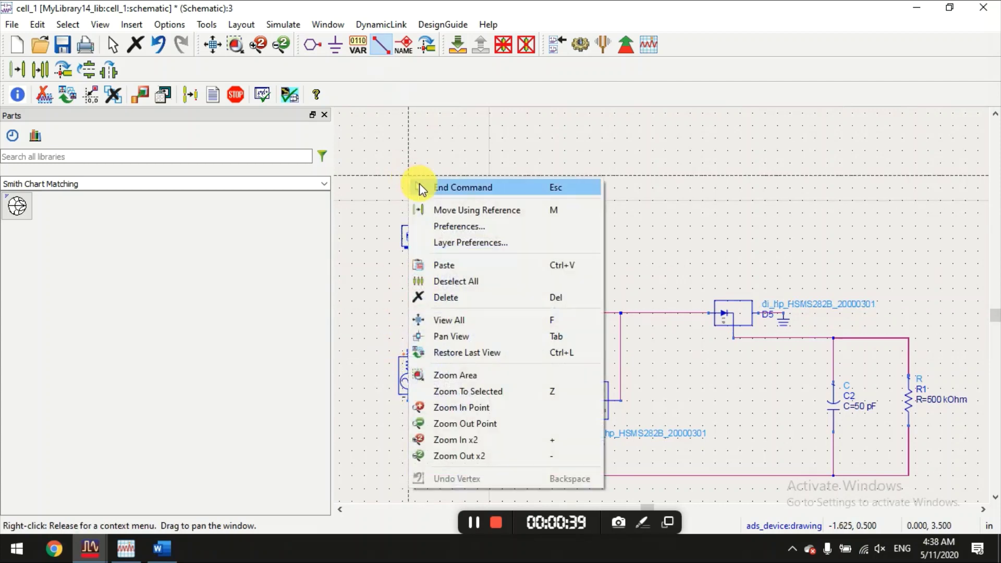
click(420, 188)
click(211, 26)
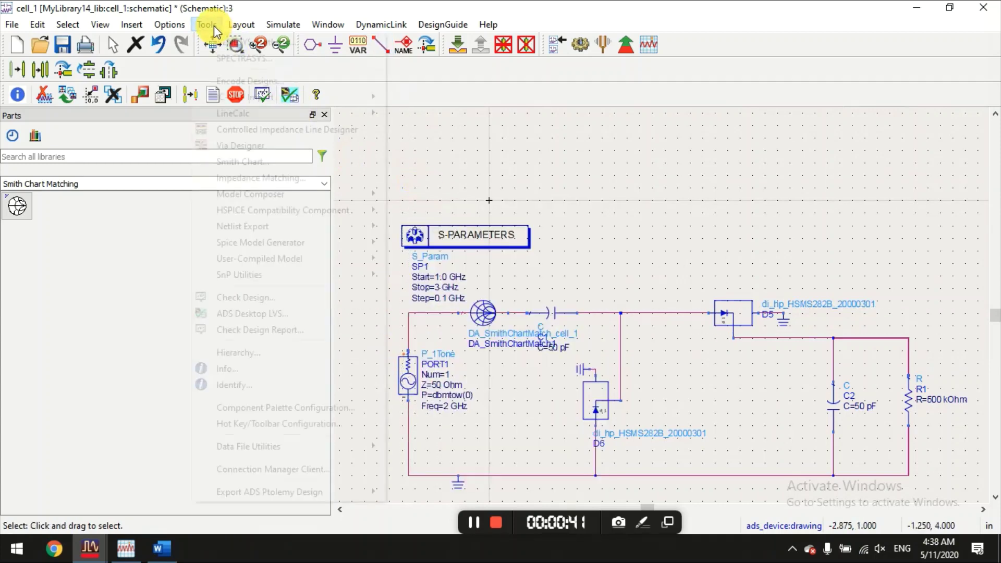
click(640, 524)
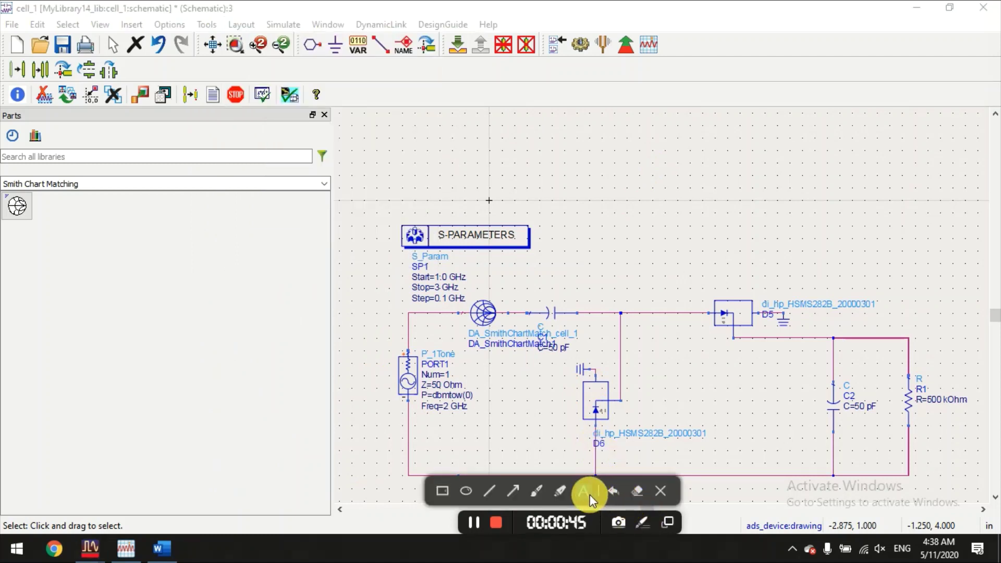
click(586, 493)
click(605, 176)
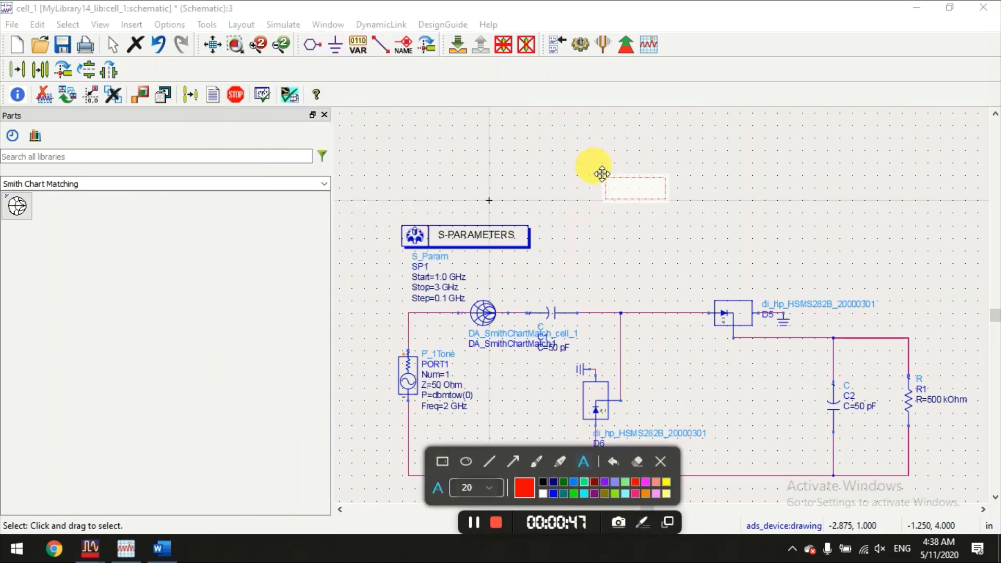
text(go to tools and s)
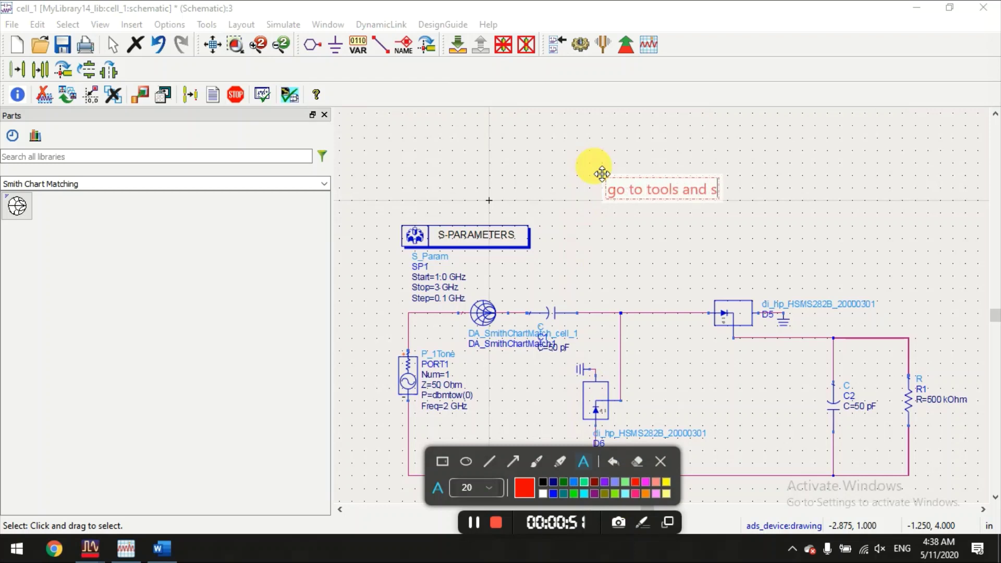
text(elect smit)
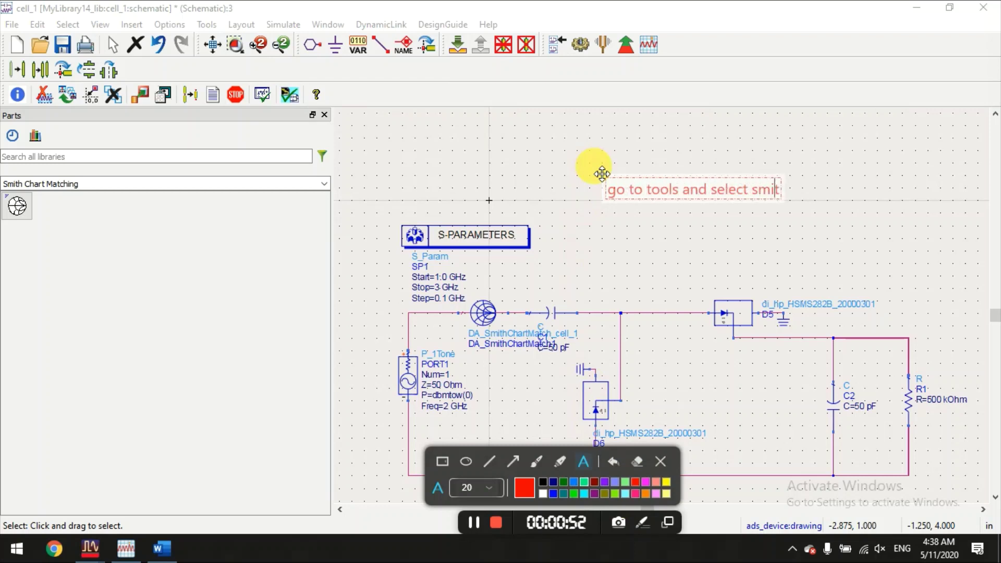
text(h chart u)
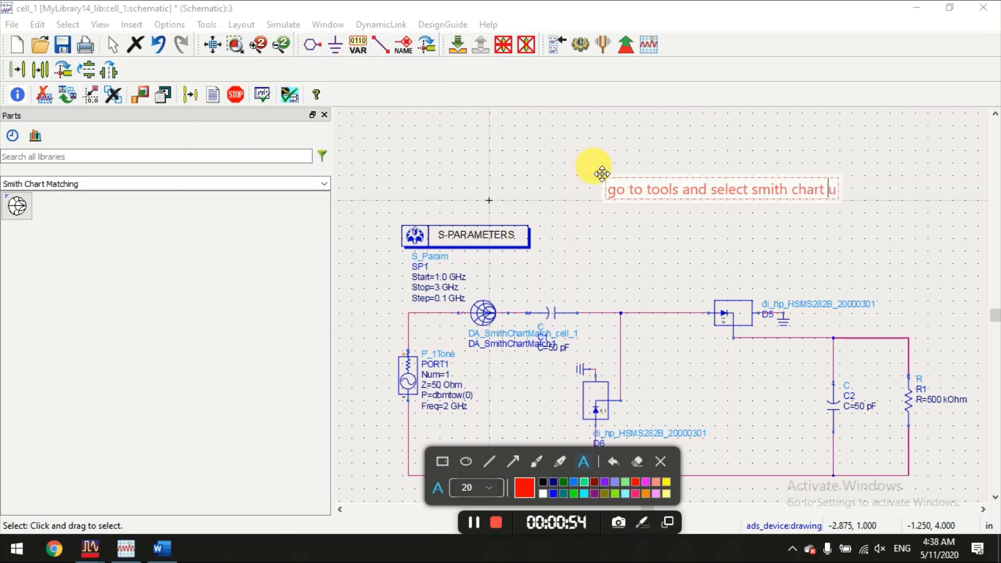
text(tility)
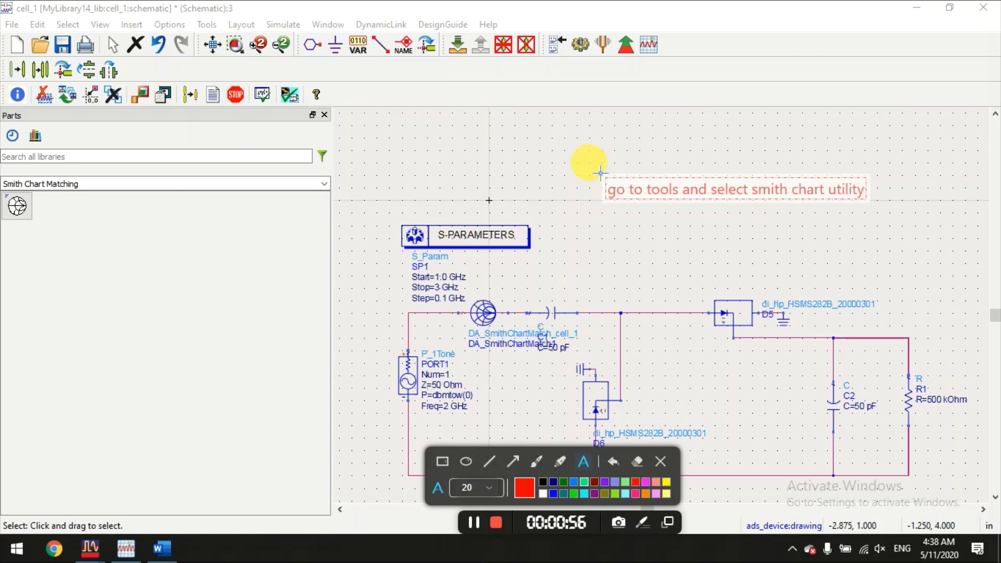
click(565, 160)
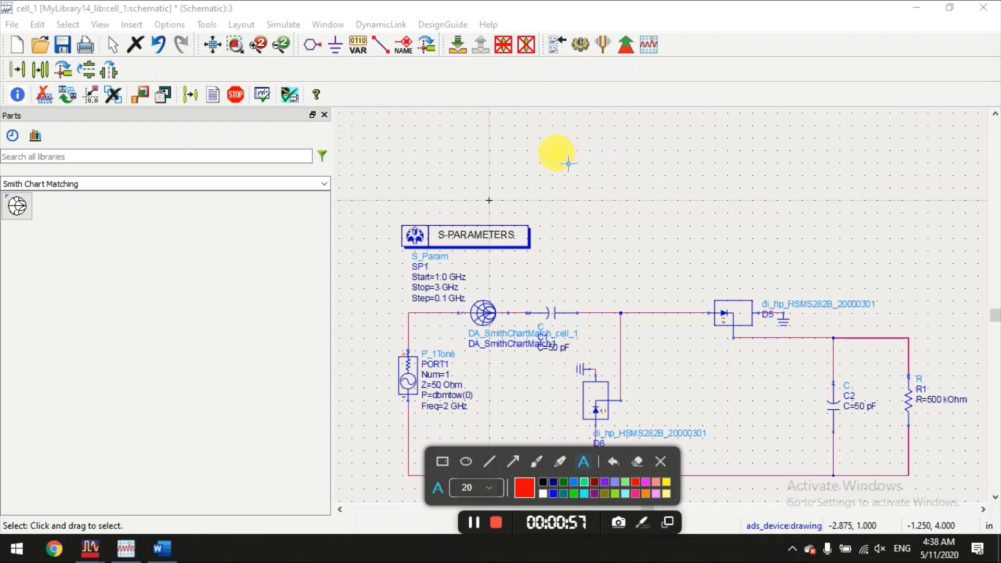
click(660, 462)
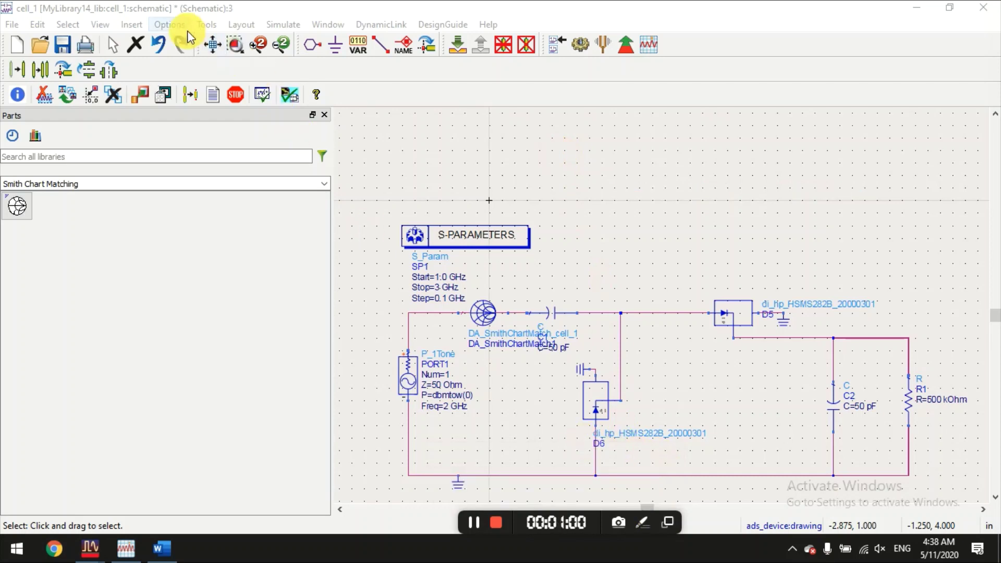
Step: Open the Smith Chart utility and delete the shunt inductor and series capacitor from its network schematic
click(206, 25)
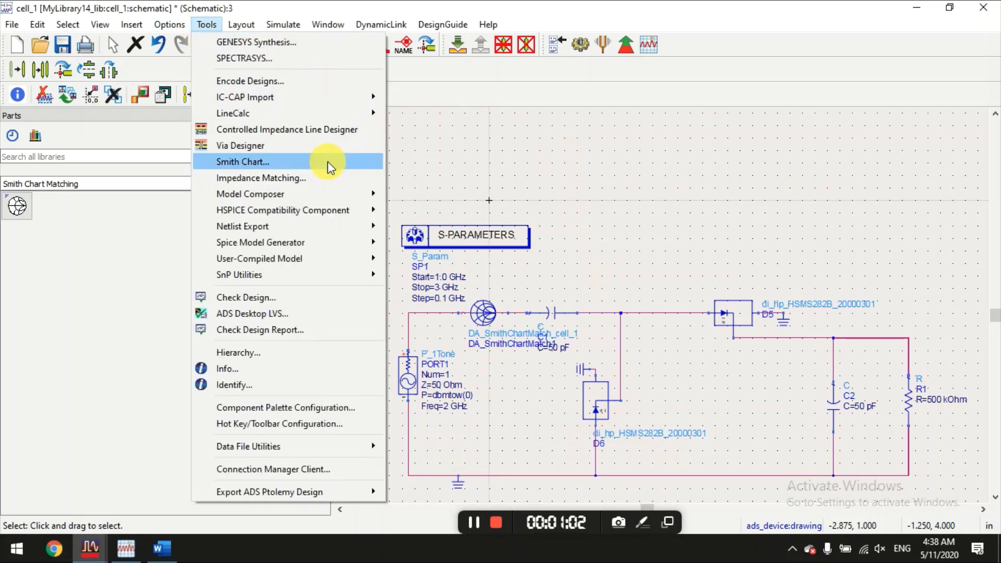
click(245, 164)
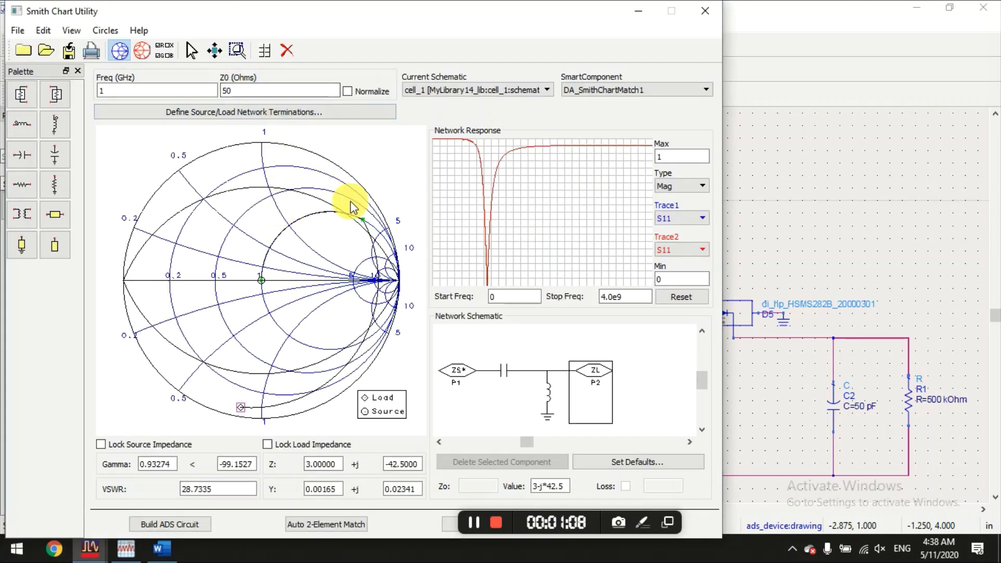
click(548, 399)
click(501, 462)
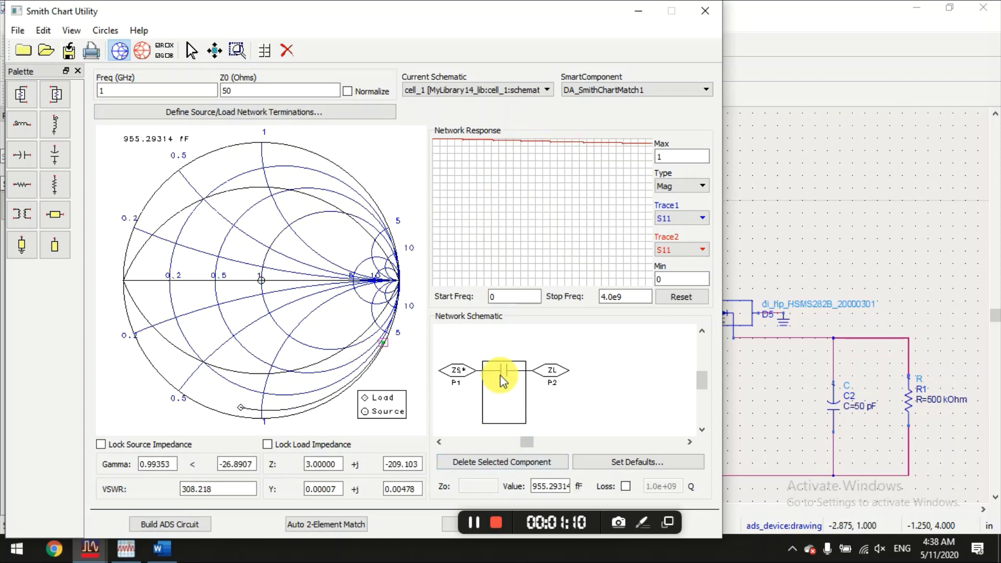
click(502, 464)
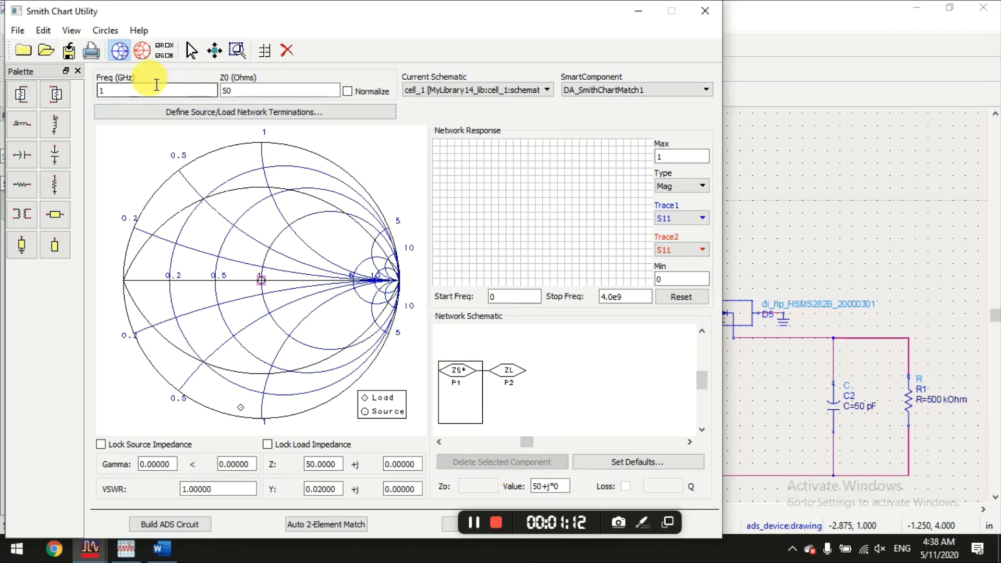
Step: Choose DA_SmithChartMatch1 as the SmartComponent and set the matching frequency to 2 GHz
click(133, 90)
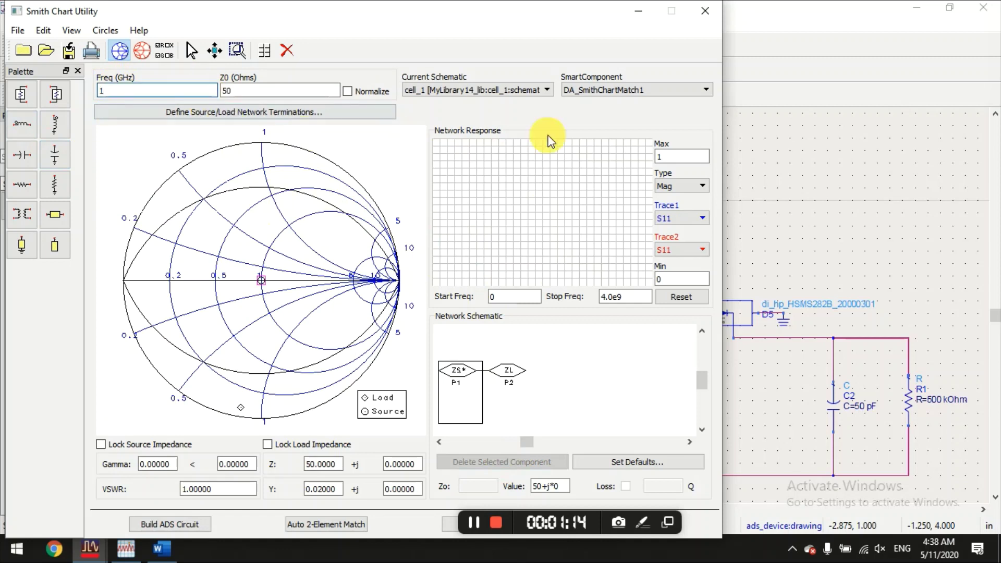
click(583, 88)
click(605, 101)
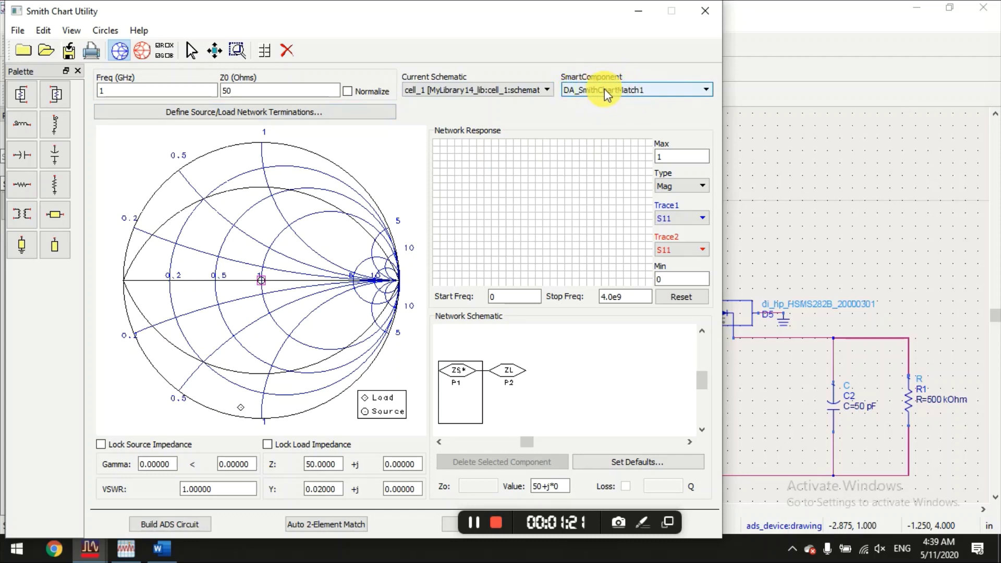
double_click(128, 93)
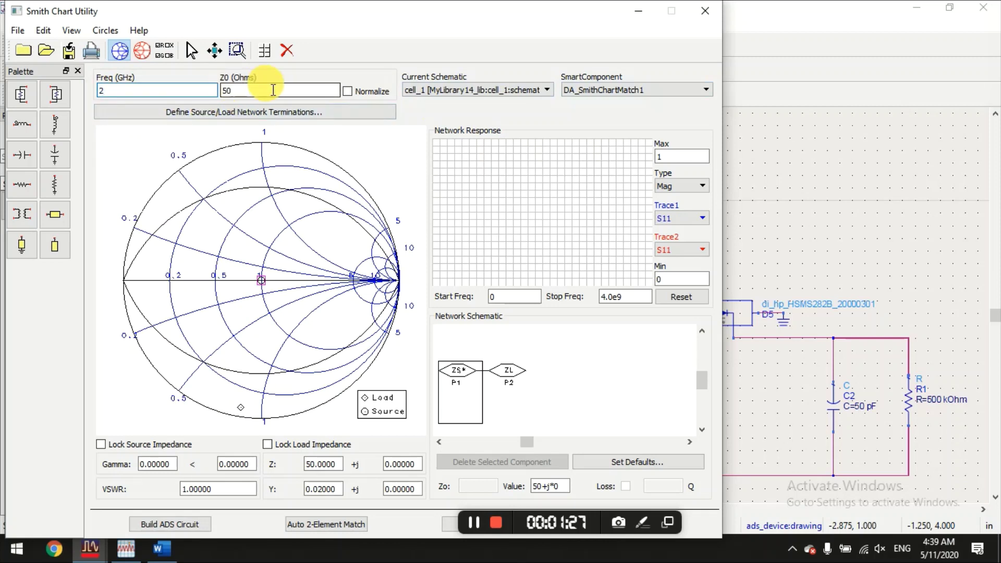
click(346, 95)
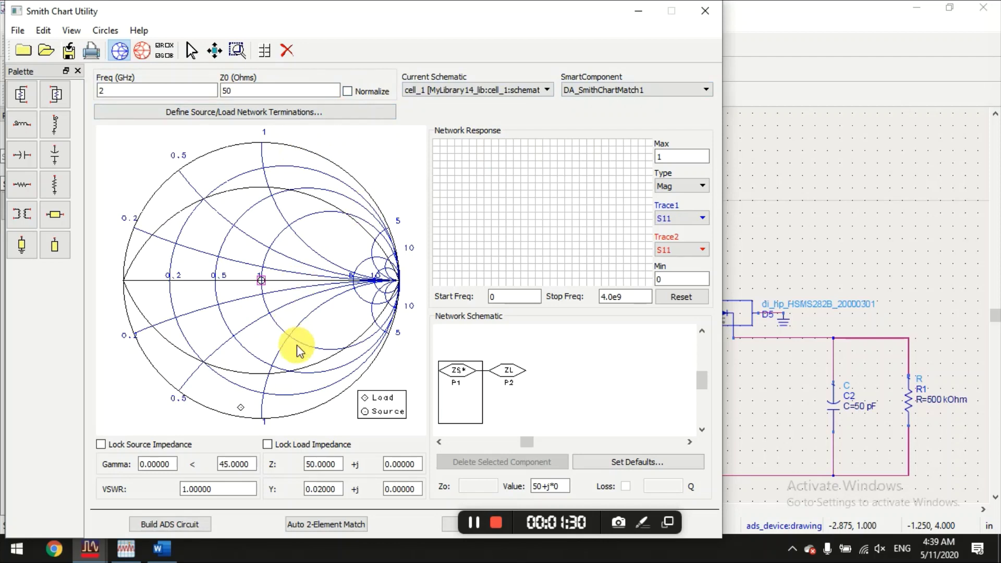
Step: Lock the source impedance of the matching network
click(475, 373)
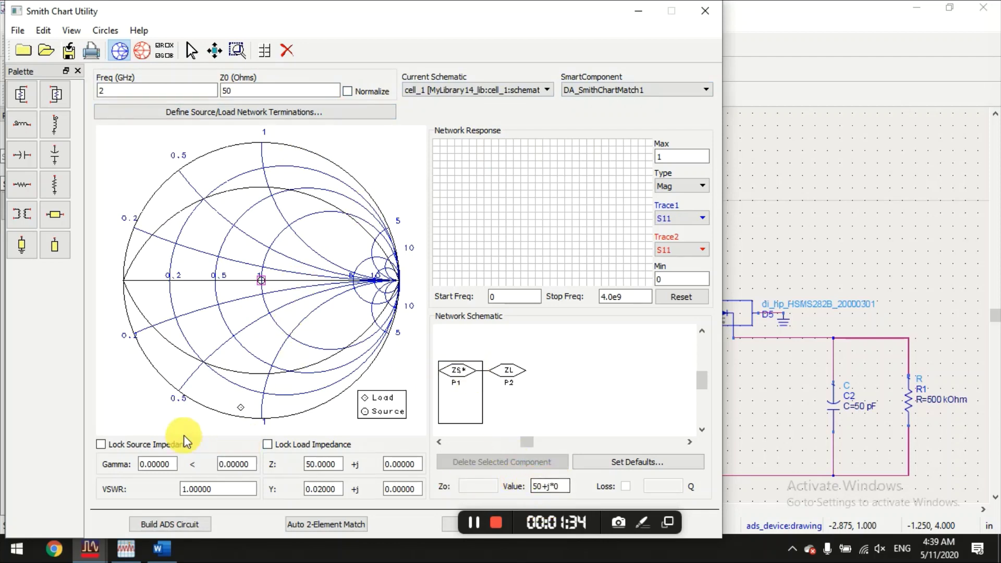
click(101, 444)
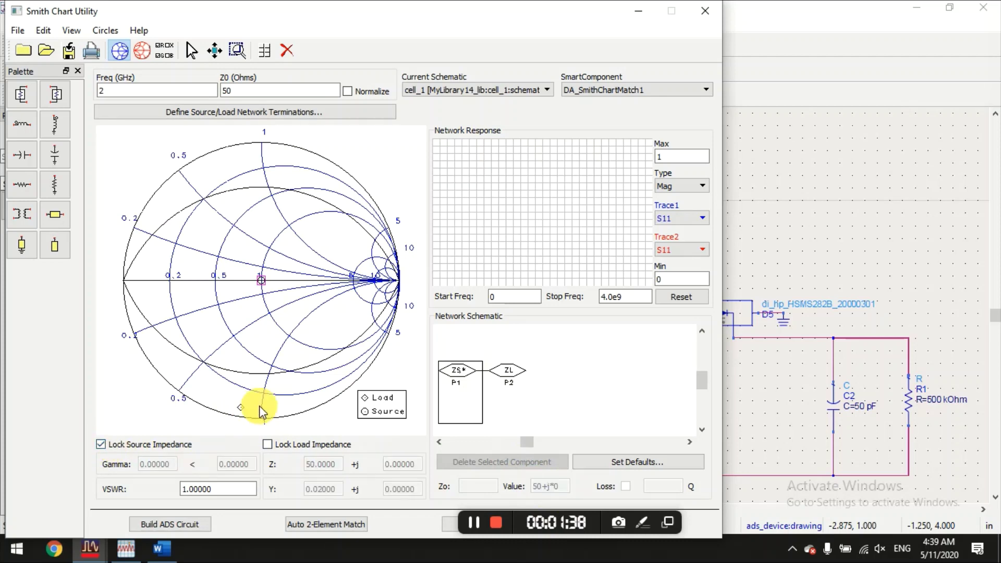
Step: Set the load termination ZL to 3.0-j*42.5 ohms and lock the load impedance
click(485, 374)
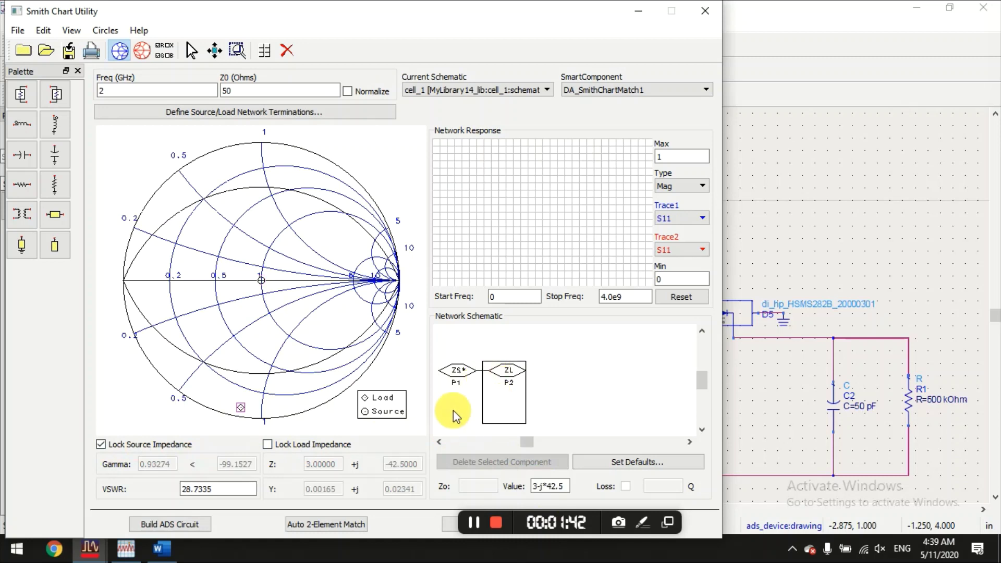
click(540, 487)
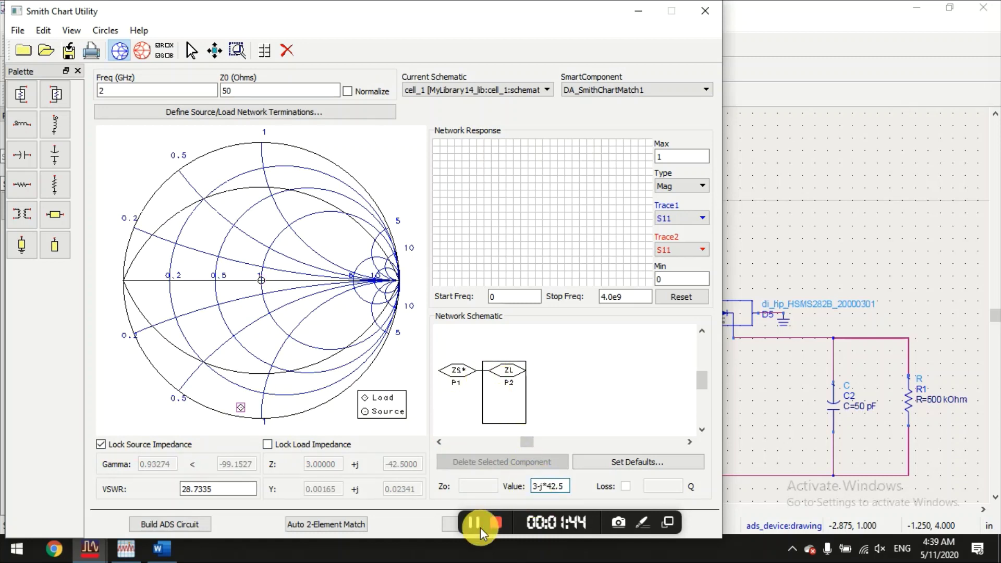
drag(533, 486, 560, 499)
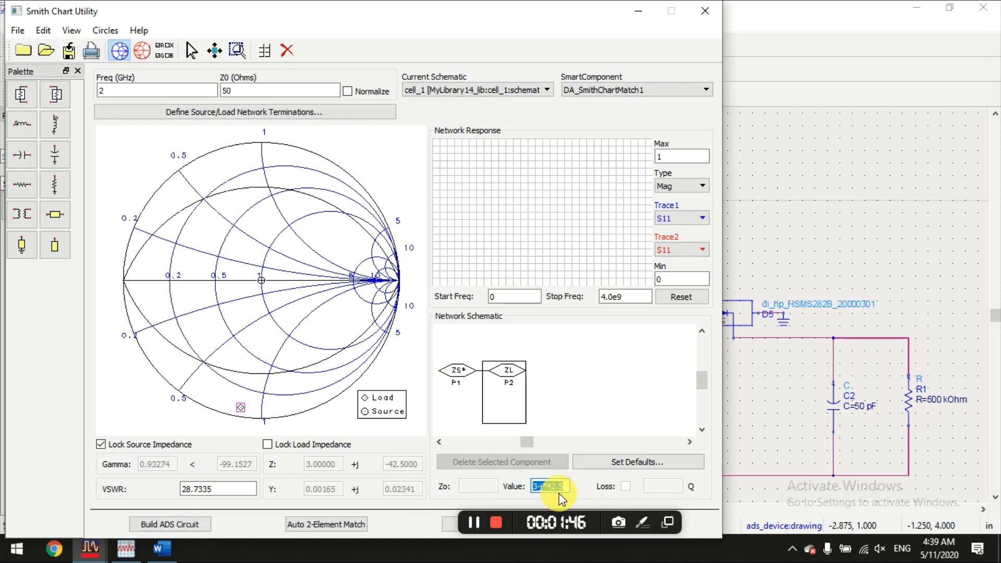
text(3.0-j*42.5)
key(Return)
click(268, 444)
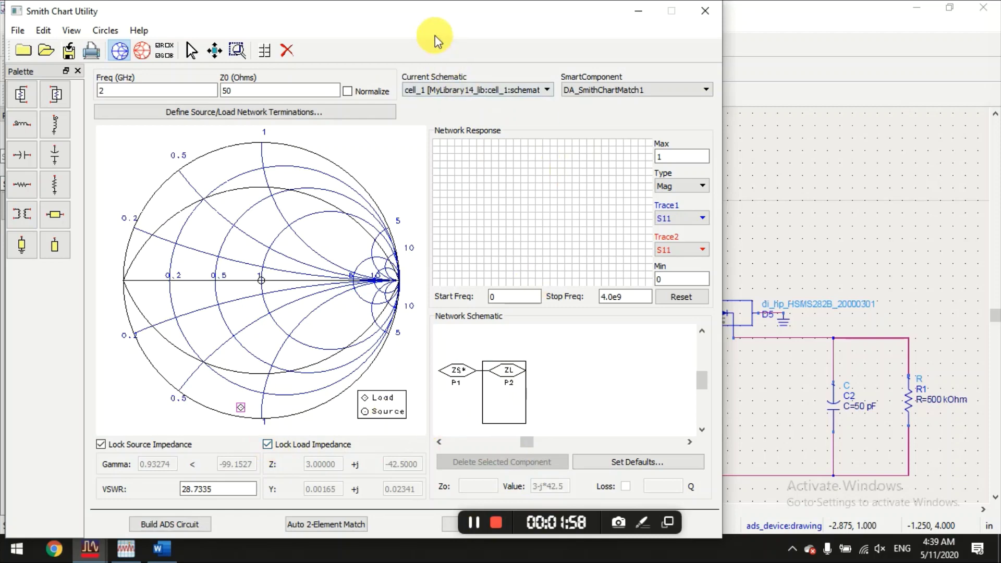
mouse_move(385, 20)
mouse_down()
mouse_move(399, 12)
mouse_move(381, 12)
mouse_up()
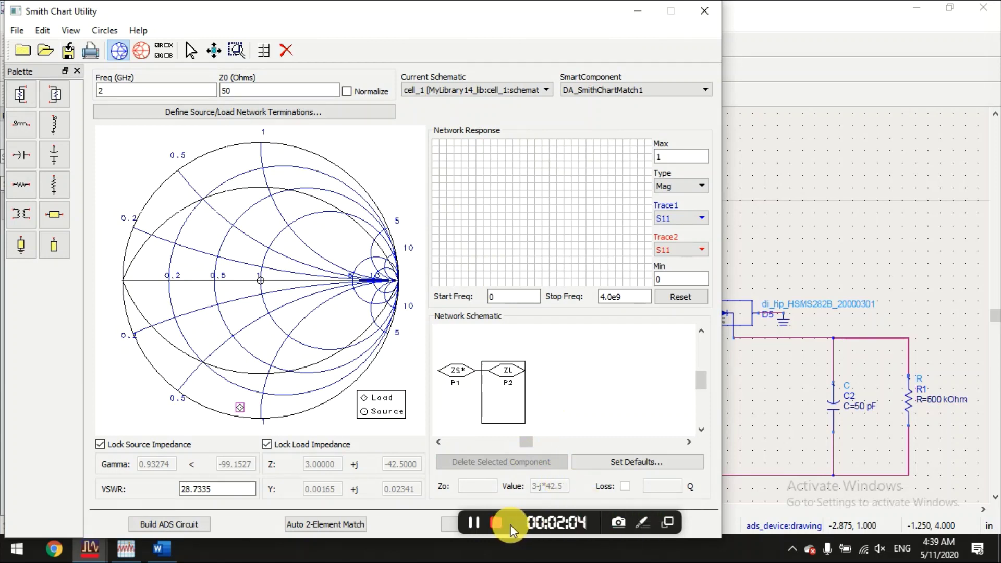
click(478, 522)
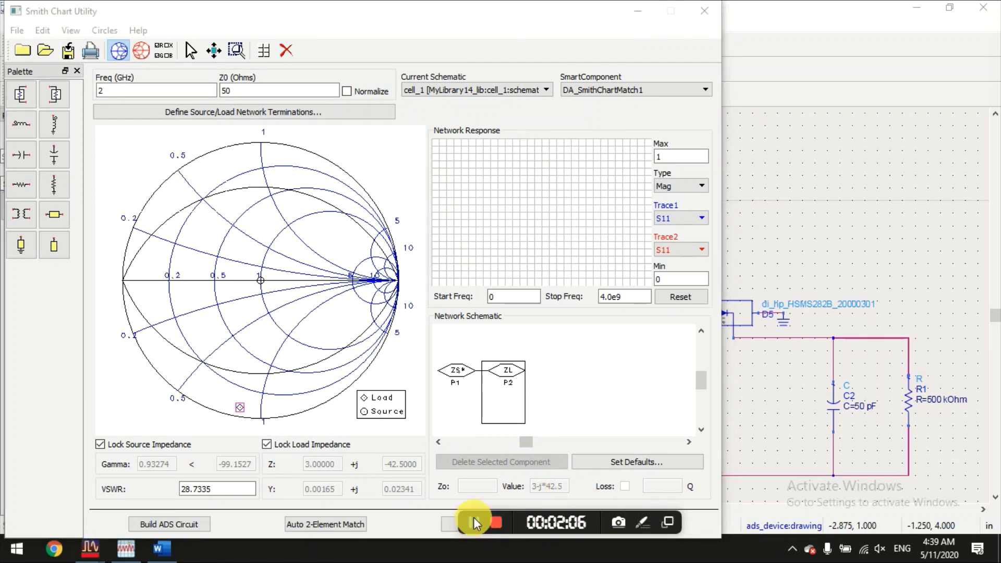
click(643, 525)
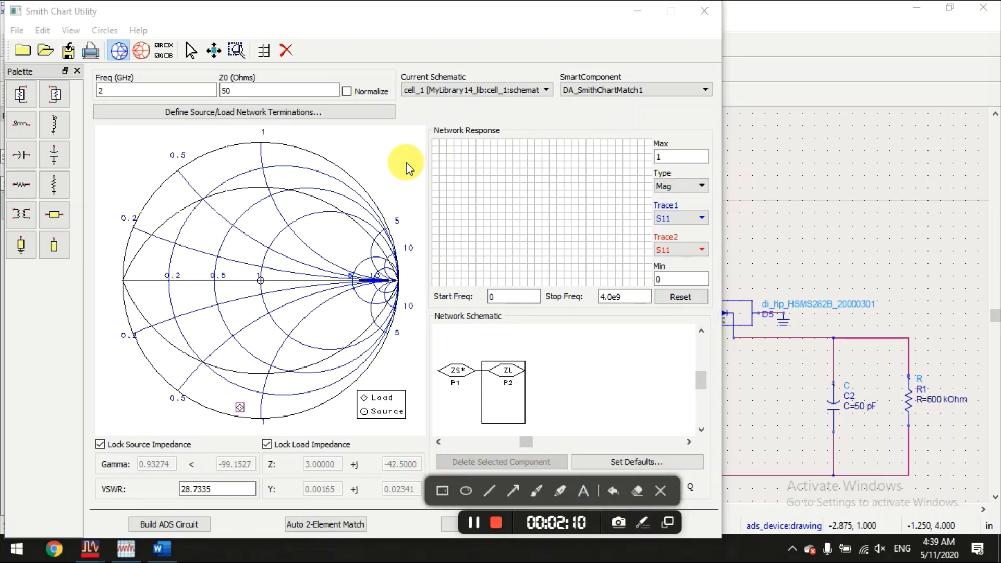
click(583, 491)
click(388, 157)
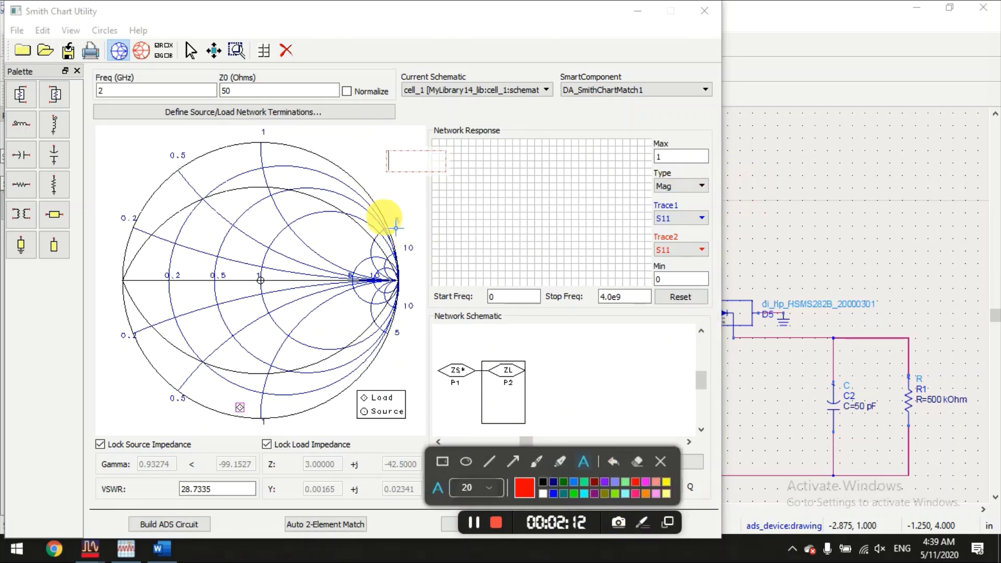
text(sm)
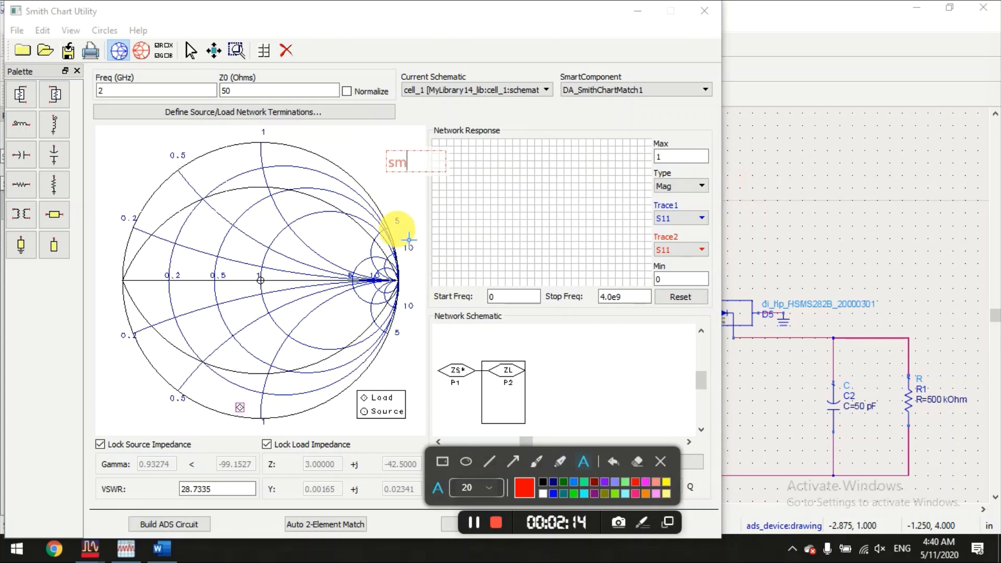
text(ith chart u)
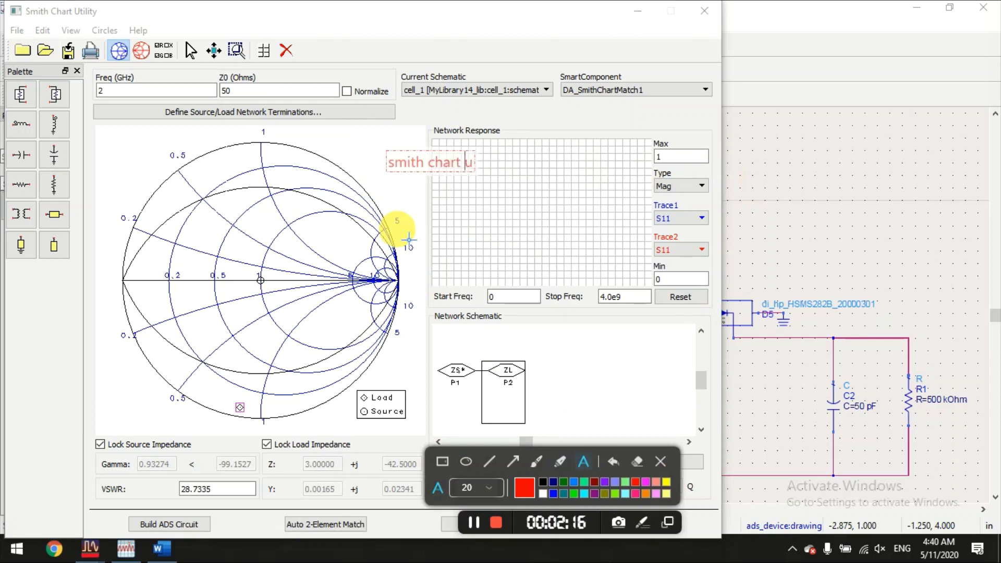
text(tility)
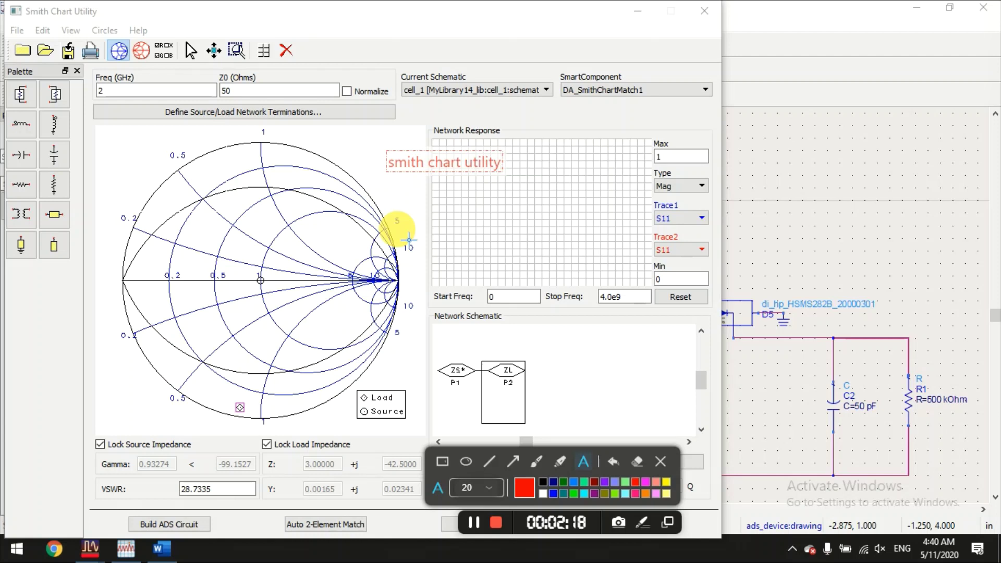
text( has auto)
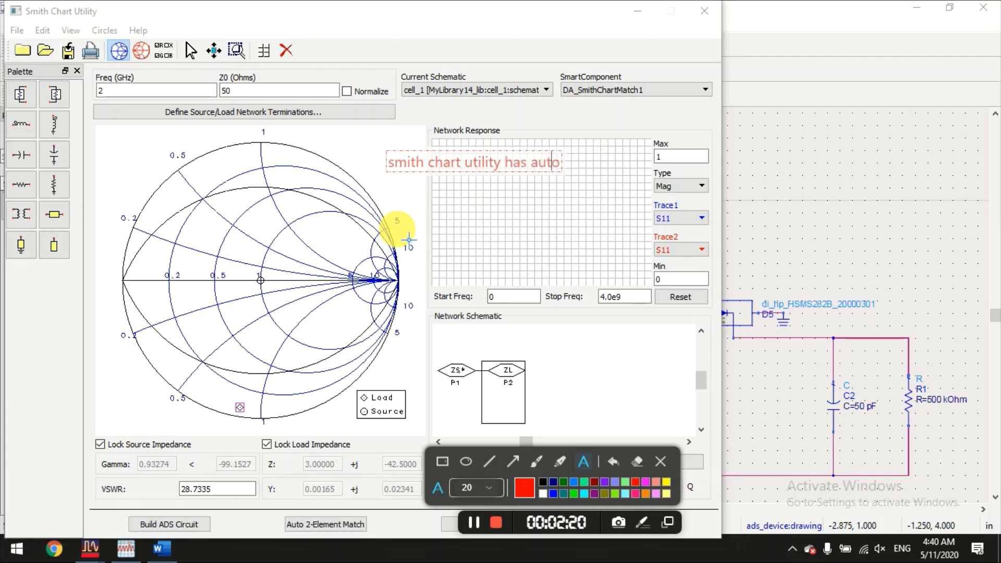
text( 2 elem)
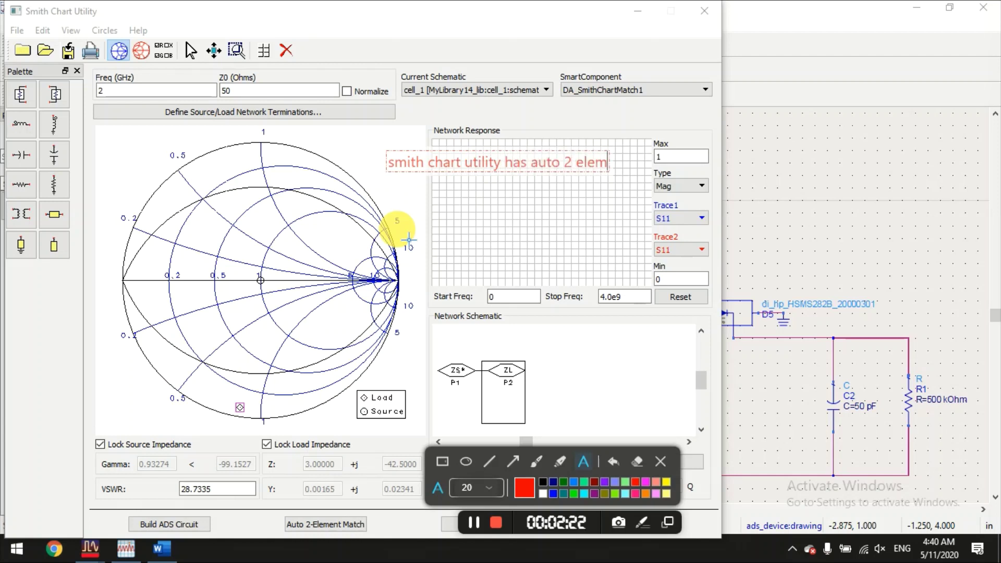
text(ent matchin)
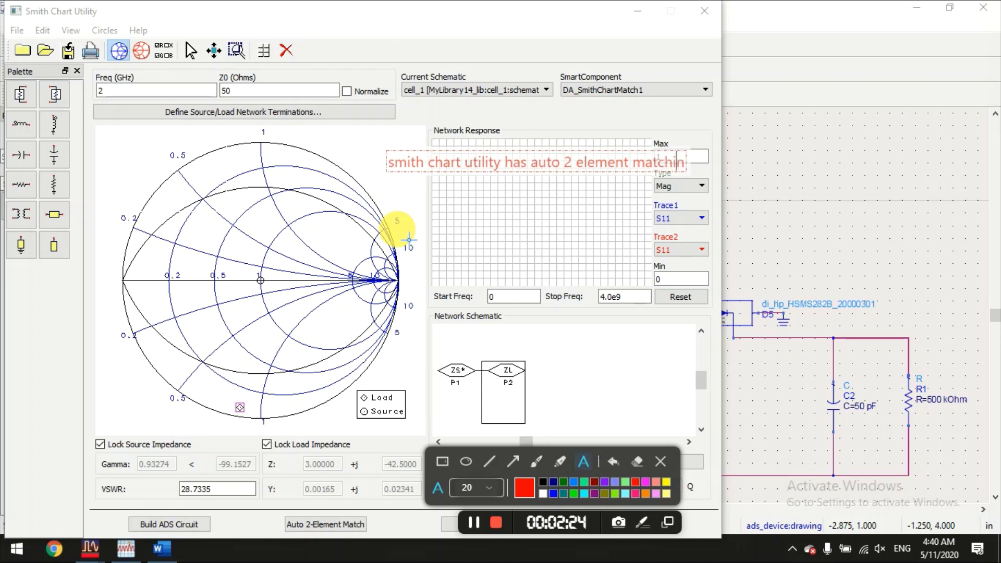
text(g network.)
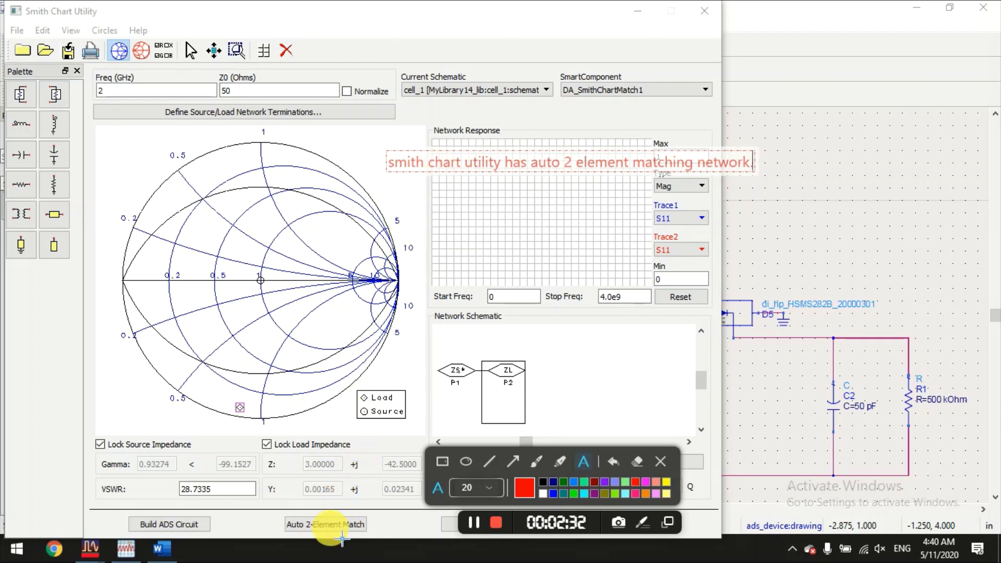
click(662, 461)
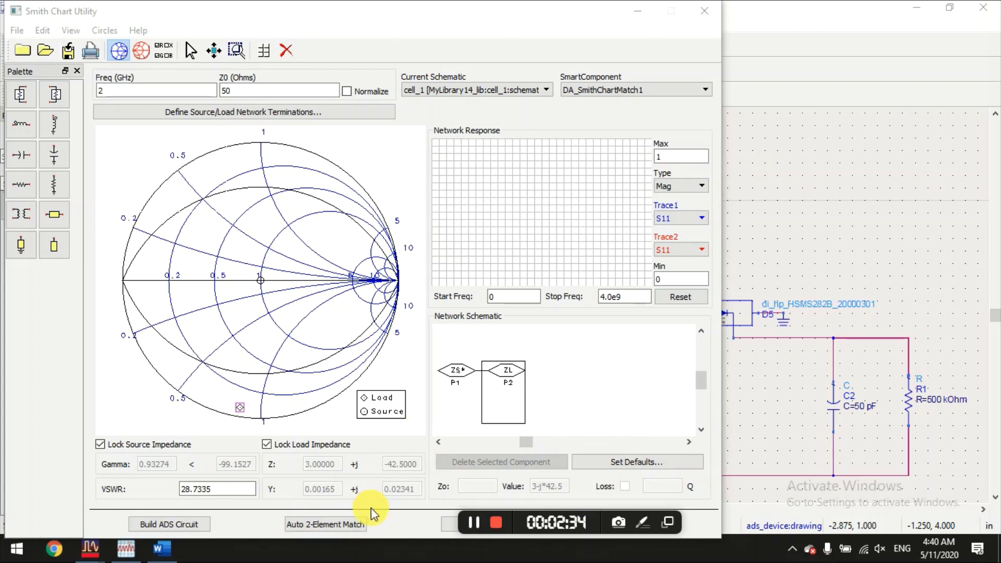
Step: Auto-generate a two-element match with a 477.67 fF series capacitor and 2.75 nH shunt inductor, and build its ADS circuit
click(321, 524)
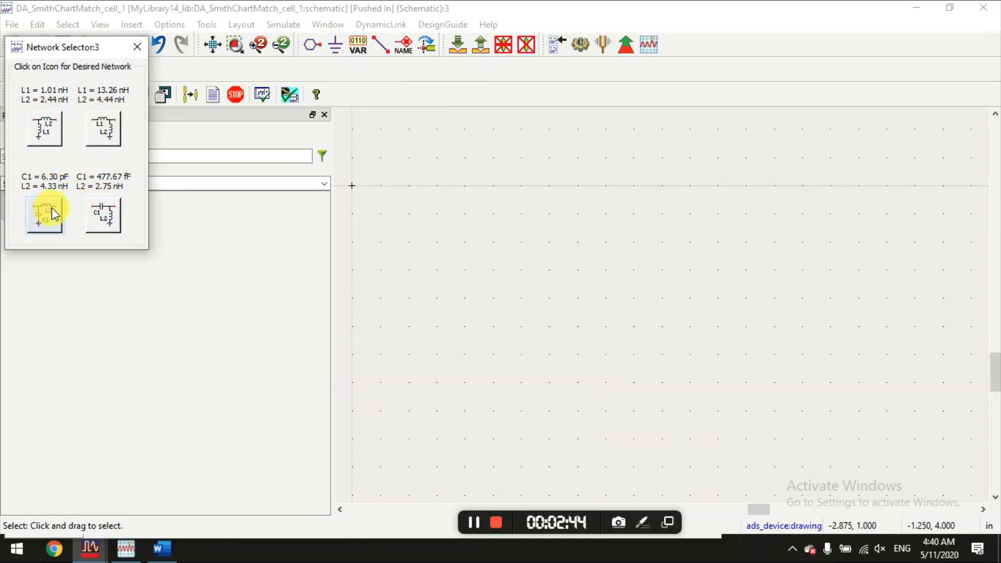
click(94, 223)
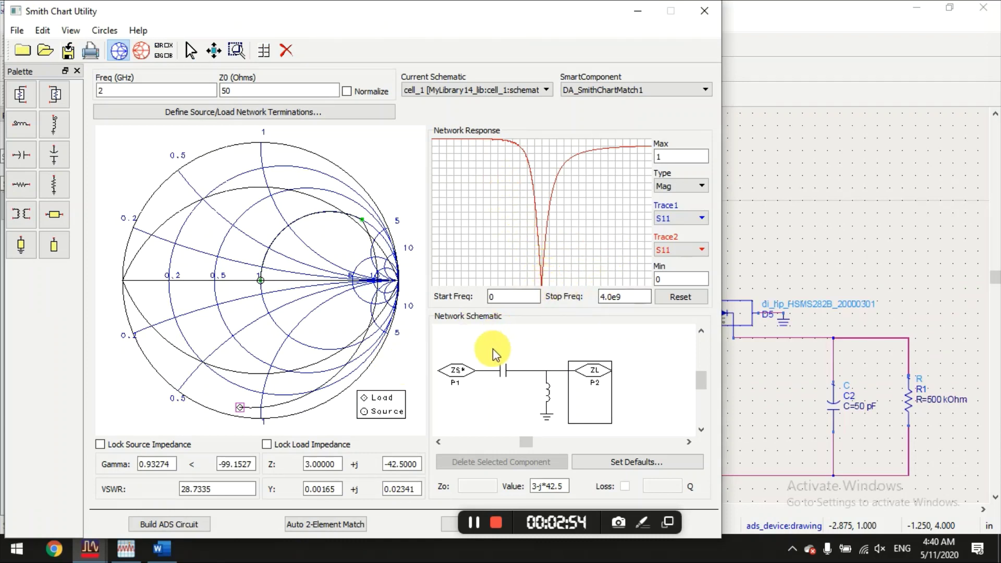
click(505, 374)
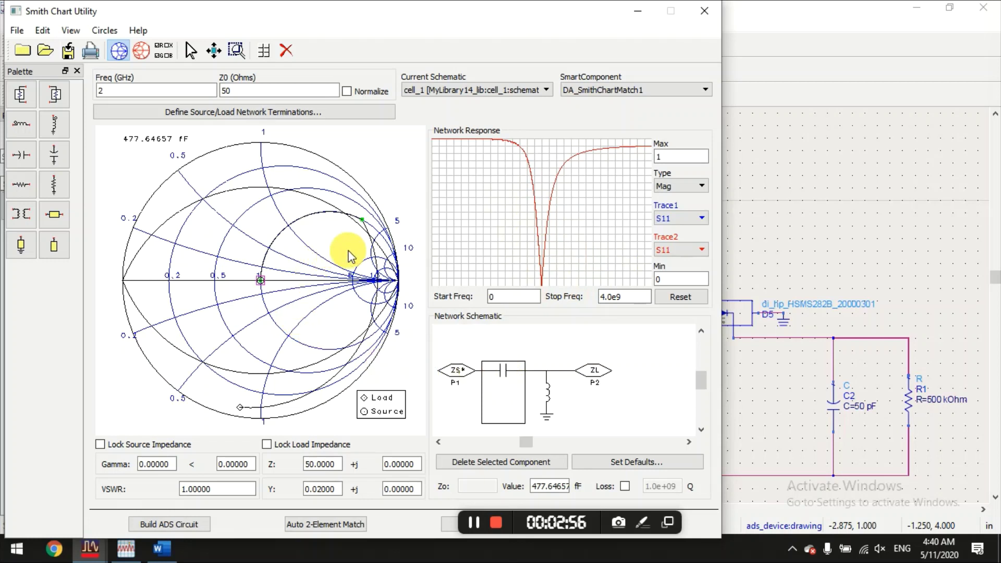
click(545, 395)
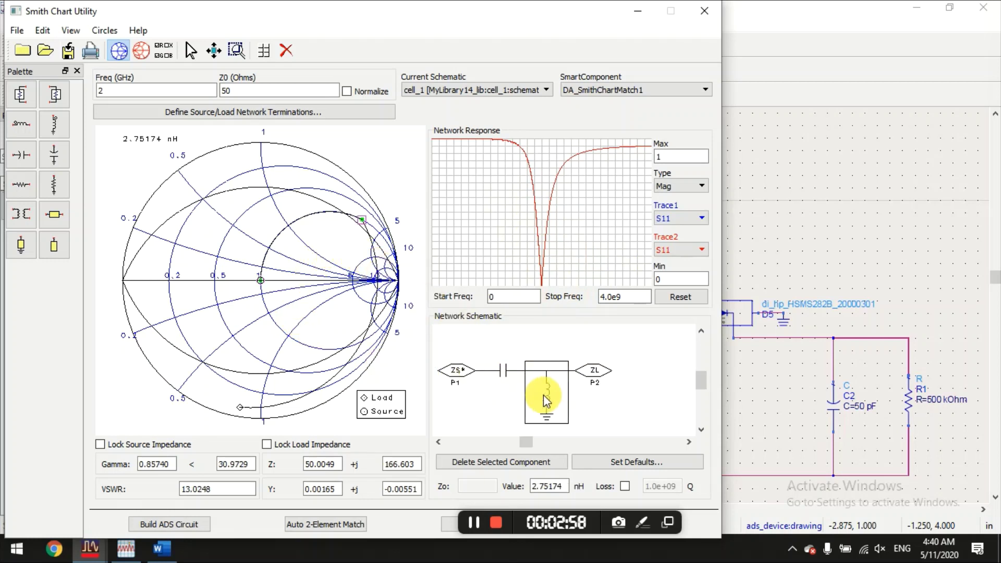
click(497, 375)
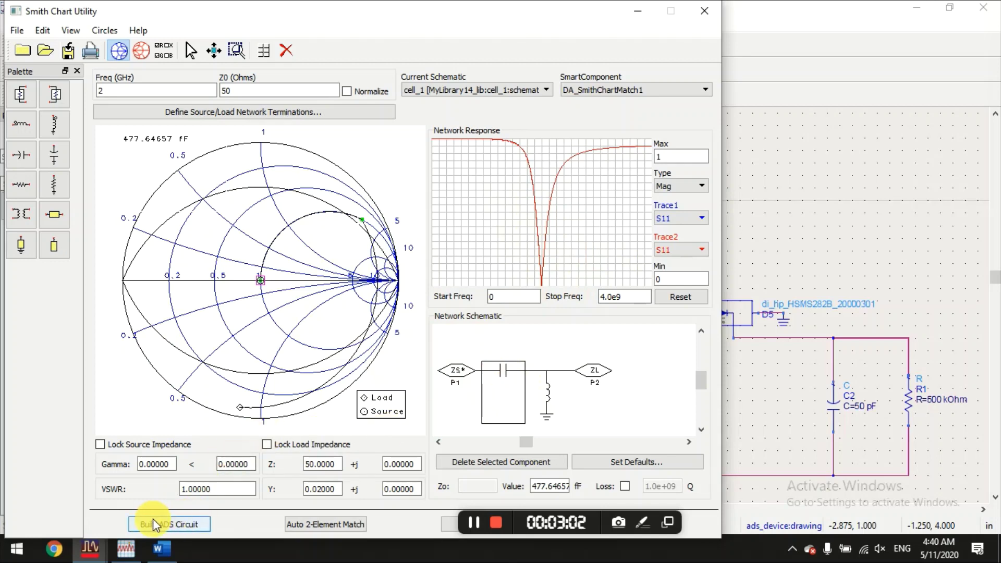
click(182, 526)
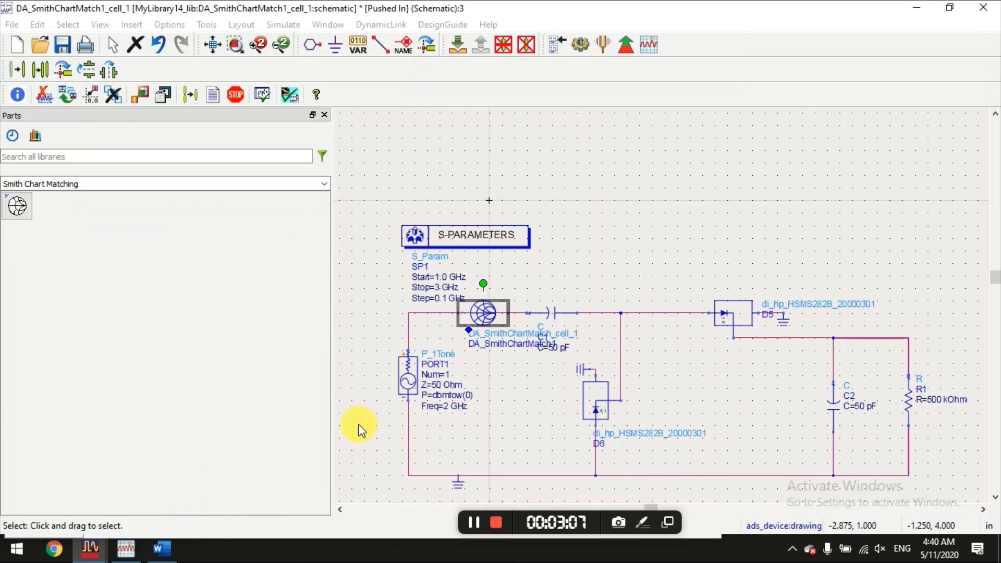
click(354, 422)
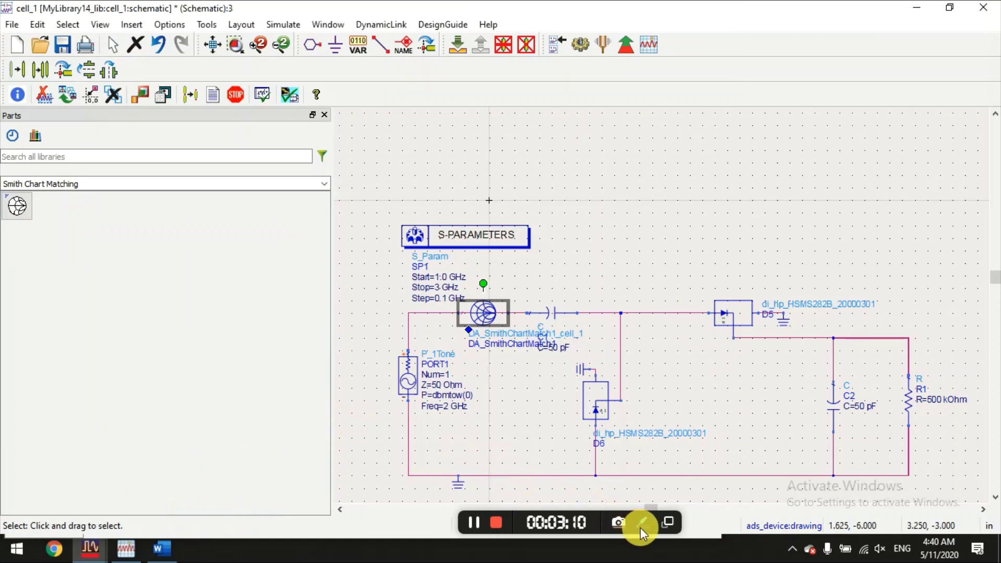
Step: Push into the DA_SmithChartMatch1 component to inspect the capacitor and inductor of its generated matching circuit
click(487, 366)
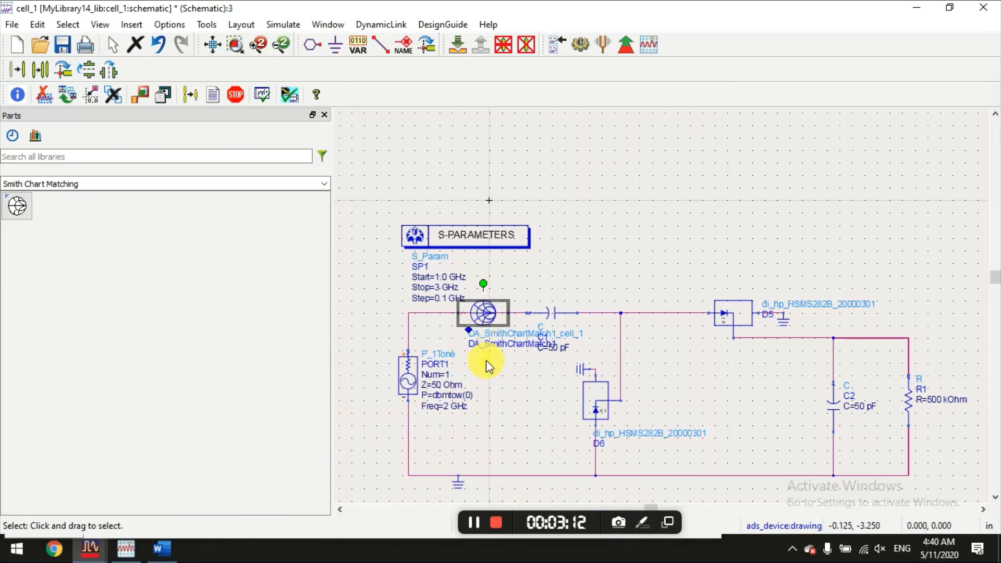
click(489, 315)
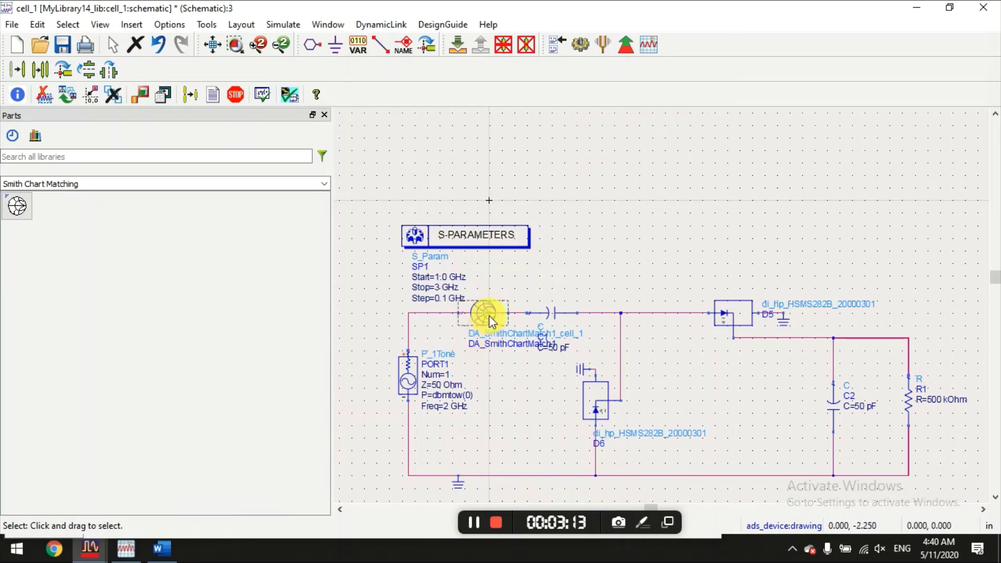
click(458, 46)
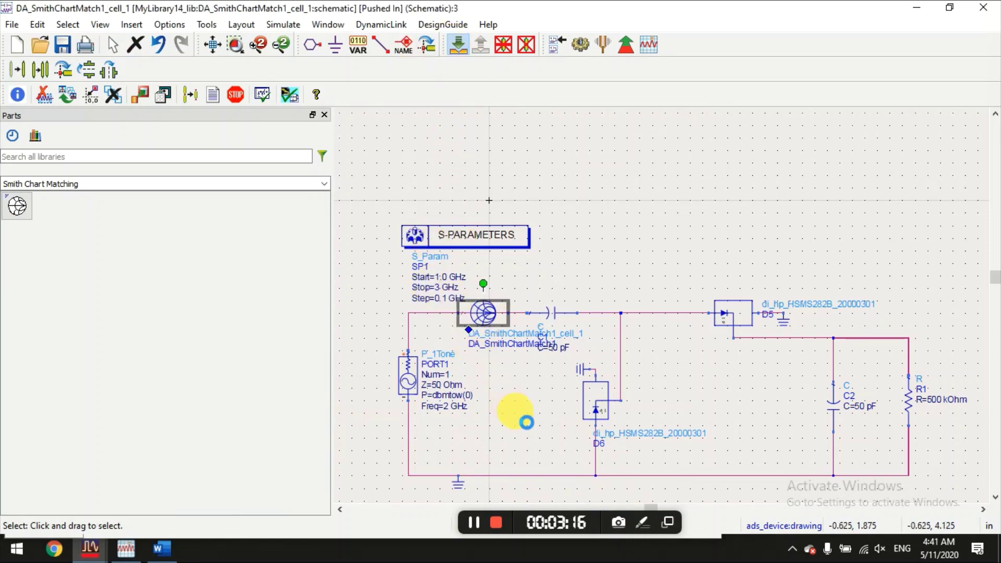
drag(433, 281, 511, 348)
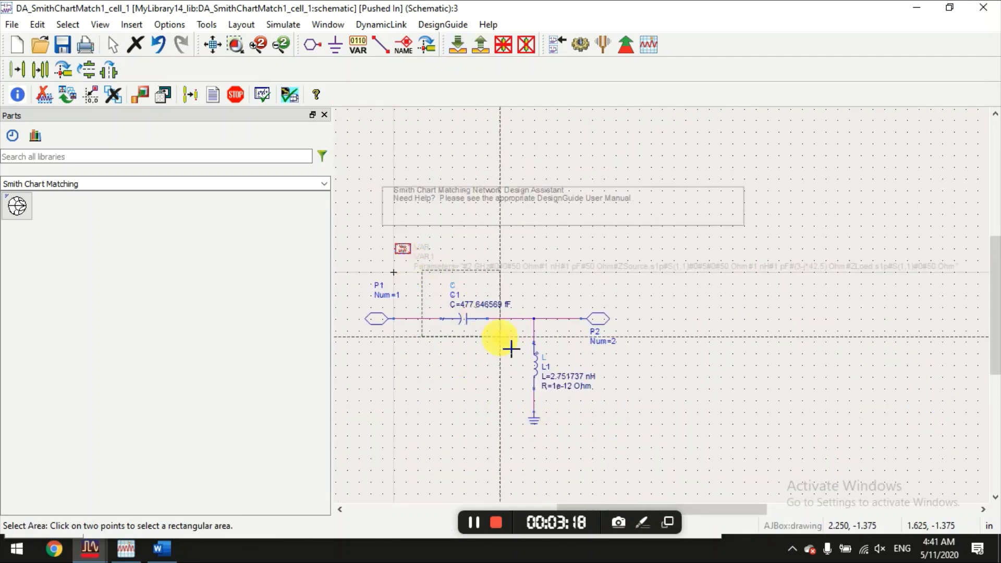
click(570, 417)
click(639, 446)
click(638, 524)
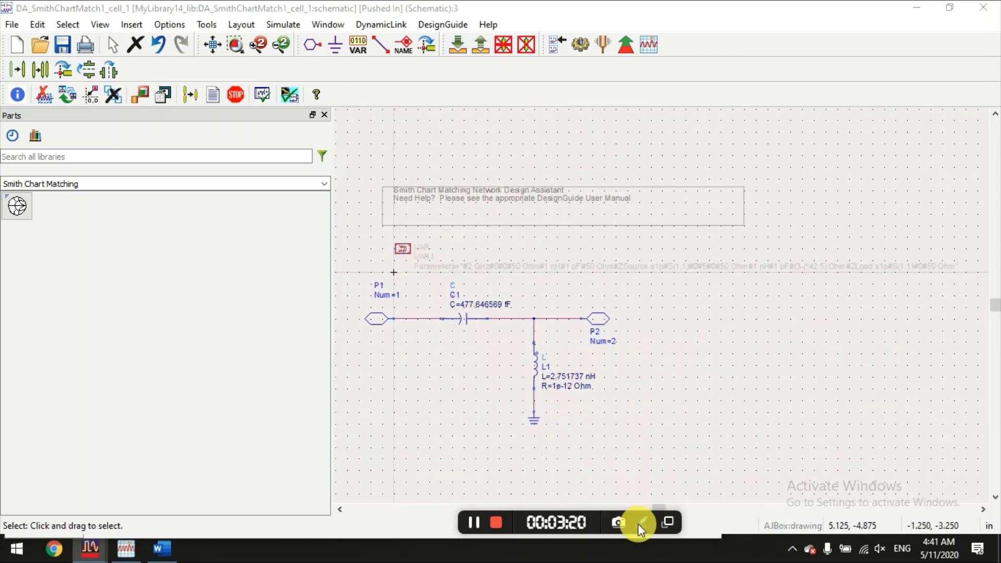
click(638, 524)
click(572, 490)
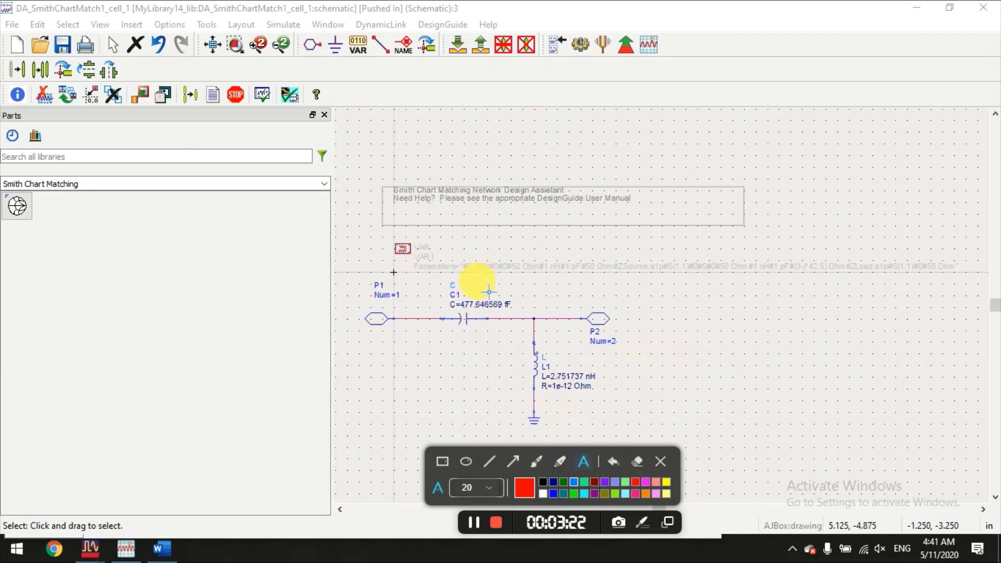
click(583, 464)
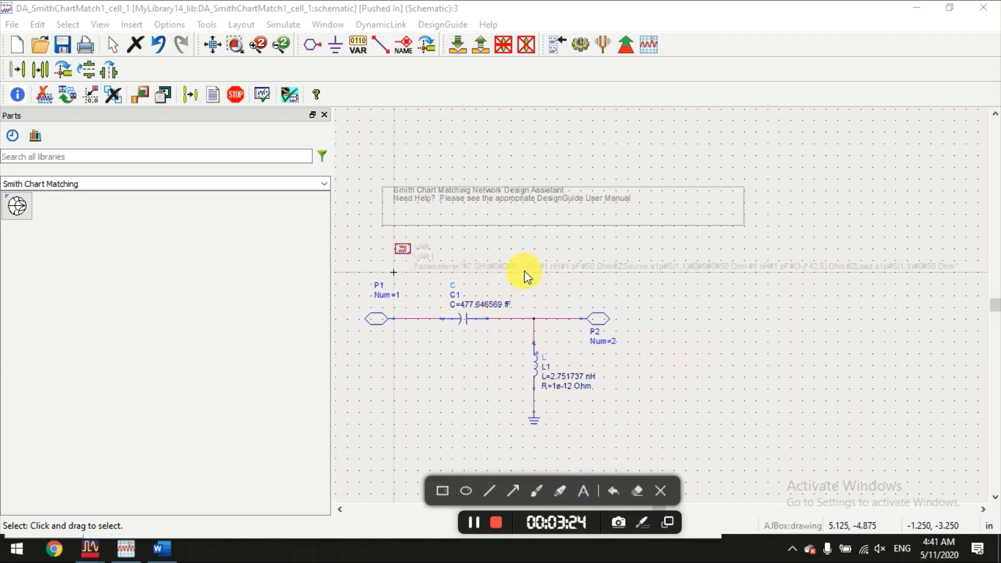
click(583, 491)
click(442, 392)
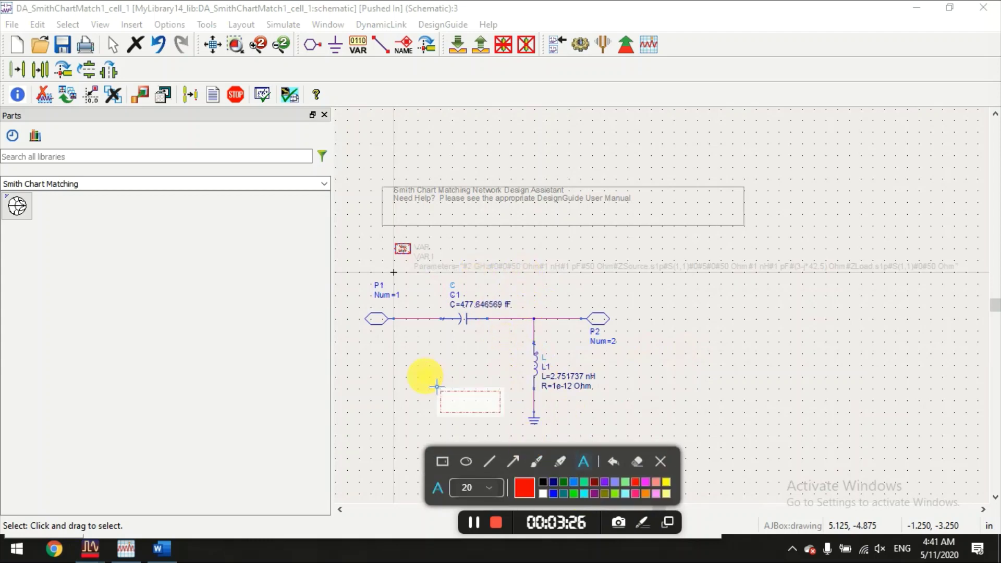
text(this)
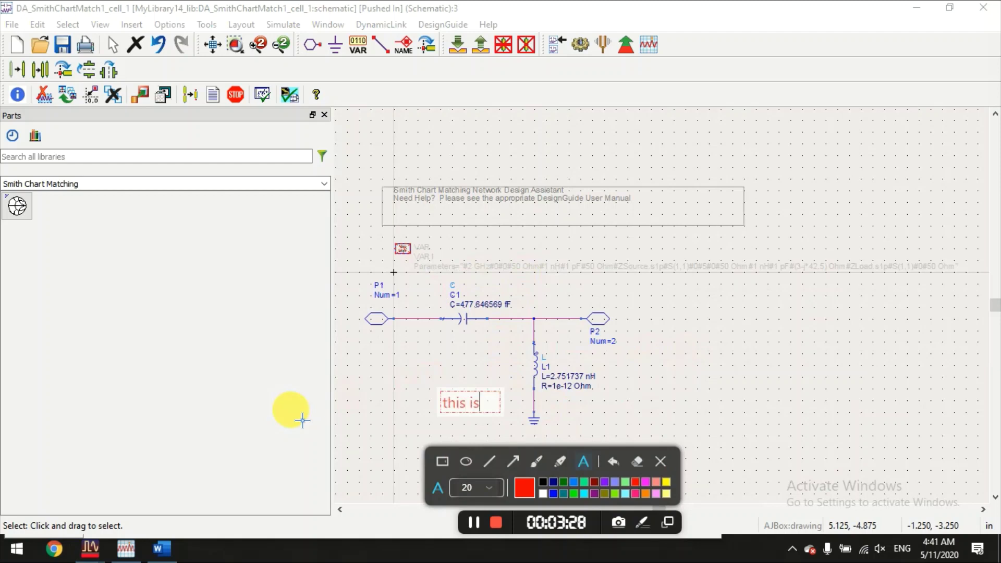
text( is the)
text(matching network)
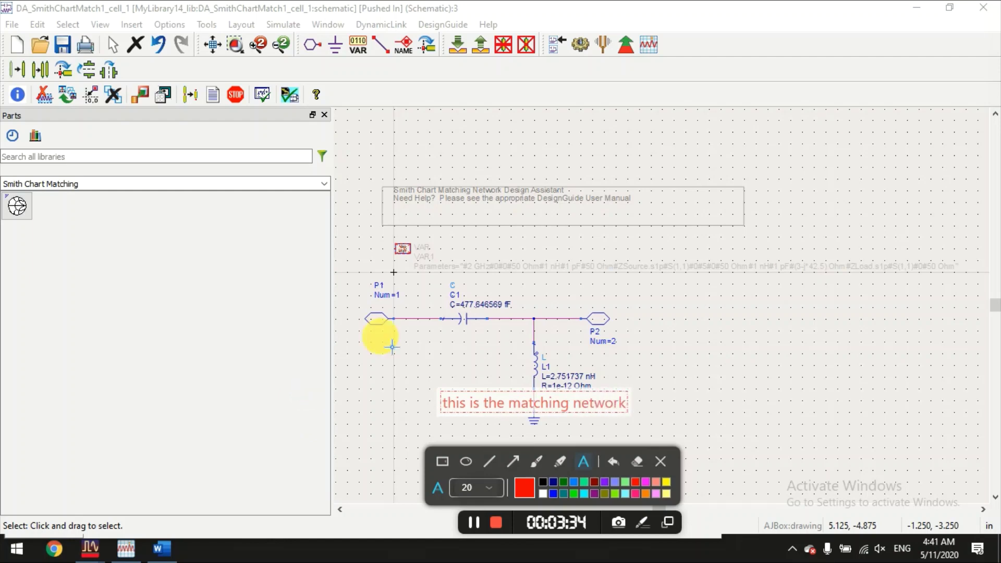
click(640, 264)
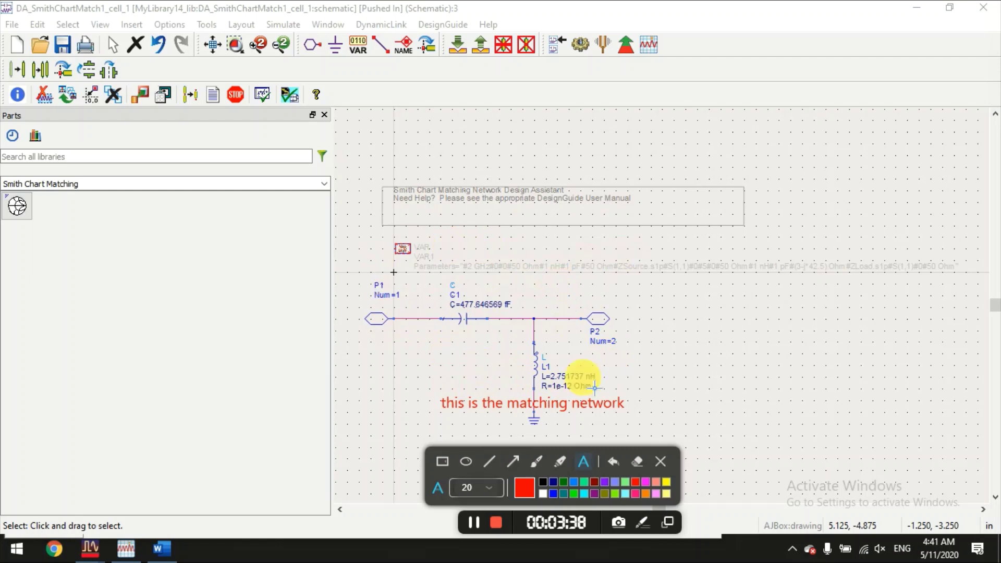
click(657, 459)
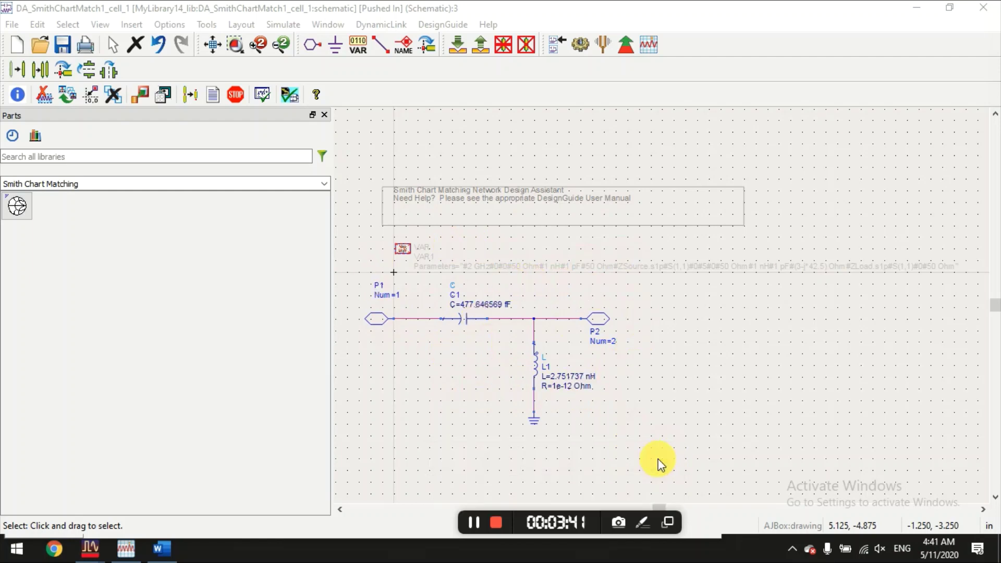
Step: Pop out of the matching subcircuit to the top-level cell_1 schematic and clear the component selection
click(481, 45)
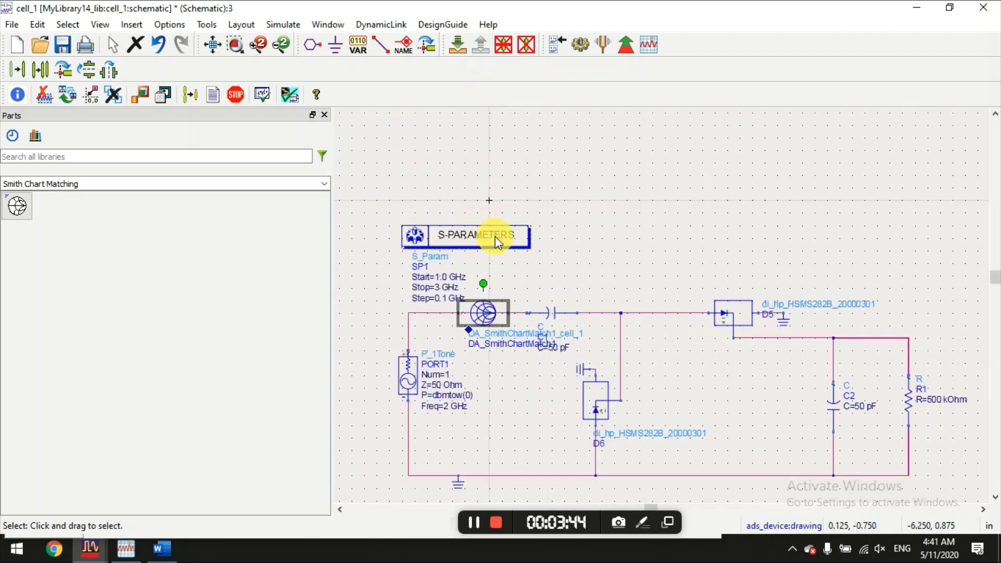
click(567, 193)
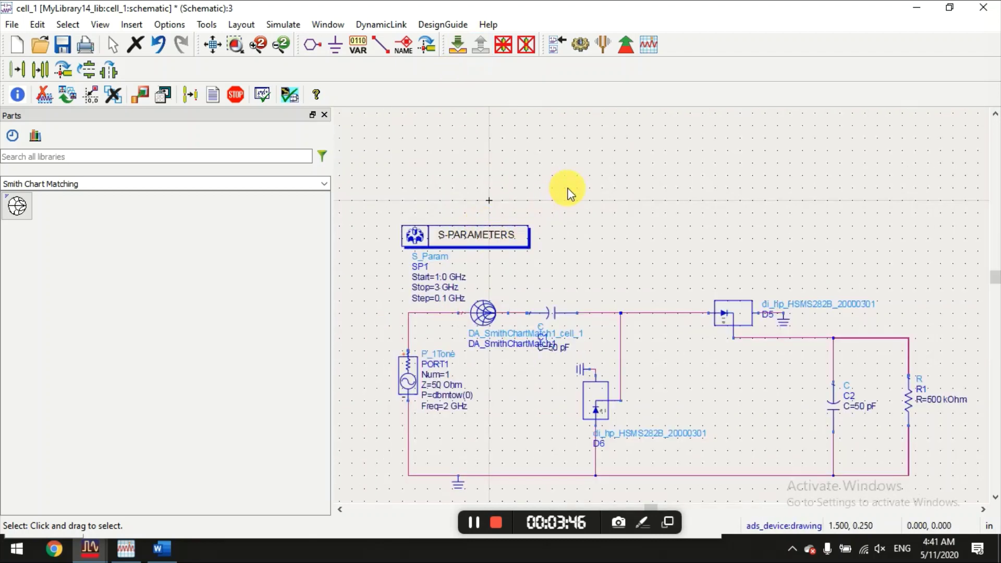
click(474, 522)
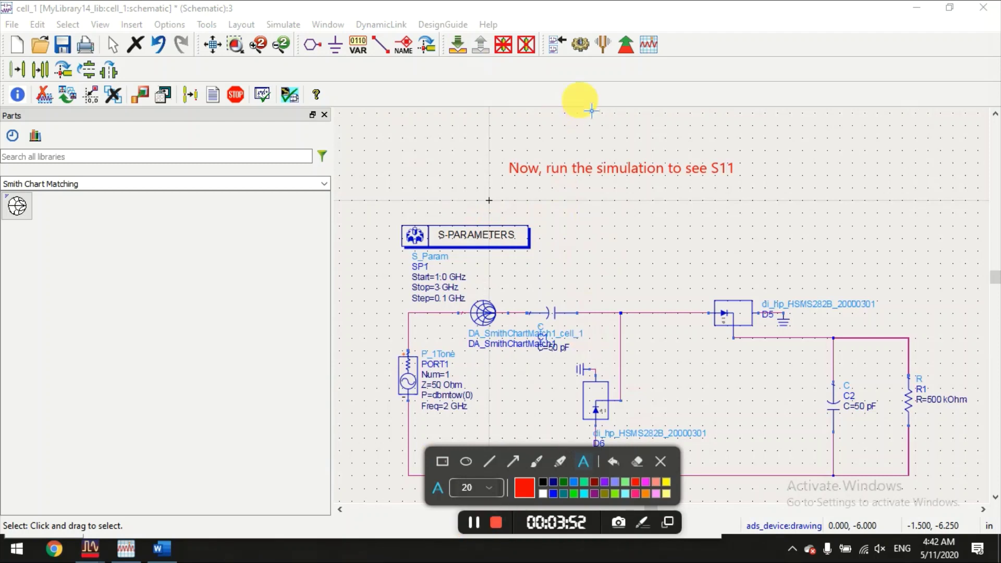
click(660, 462)
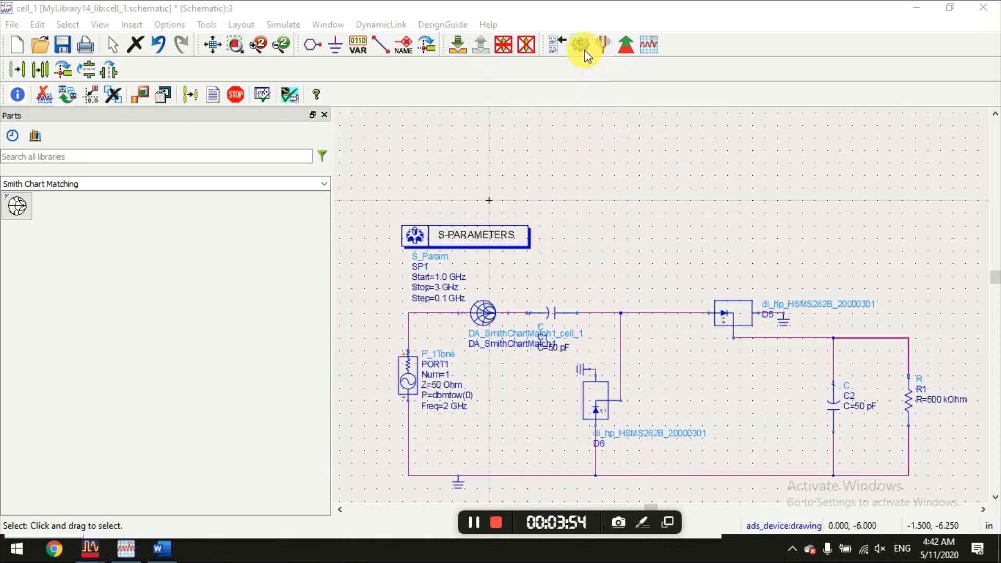
Step: Simulate the matched circuit and place a minimum marker on the dB(S(1,1)) trace
click(582, 46)
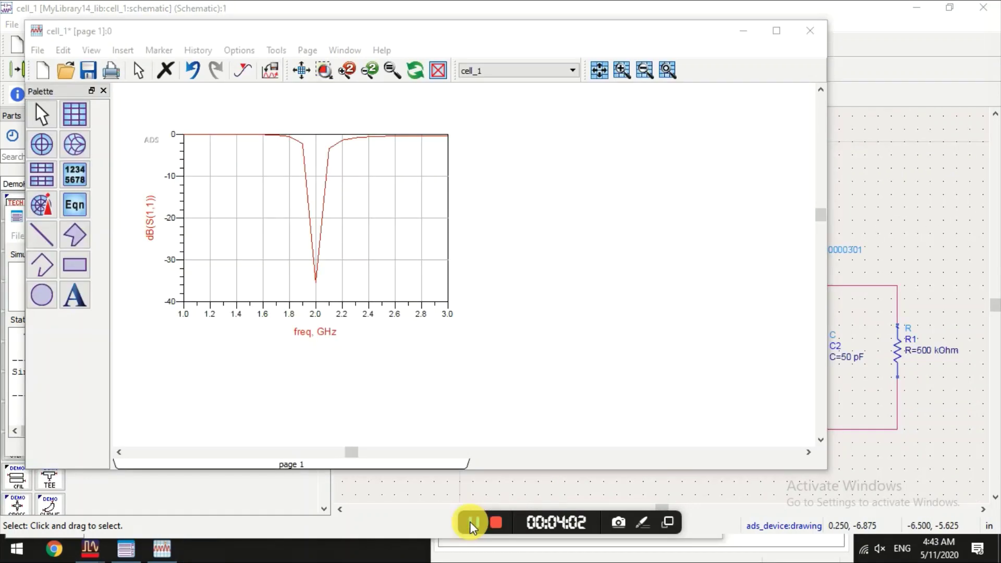
click(160, 50)
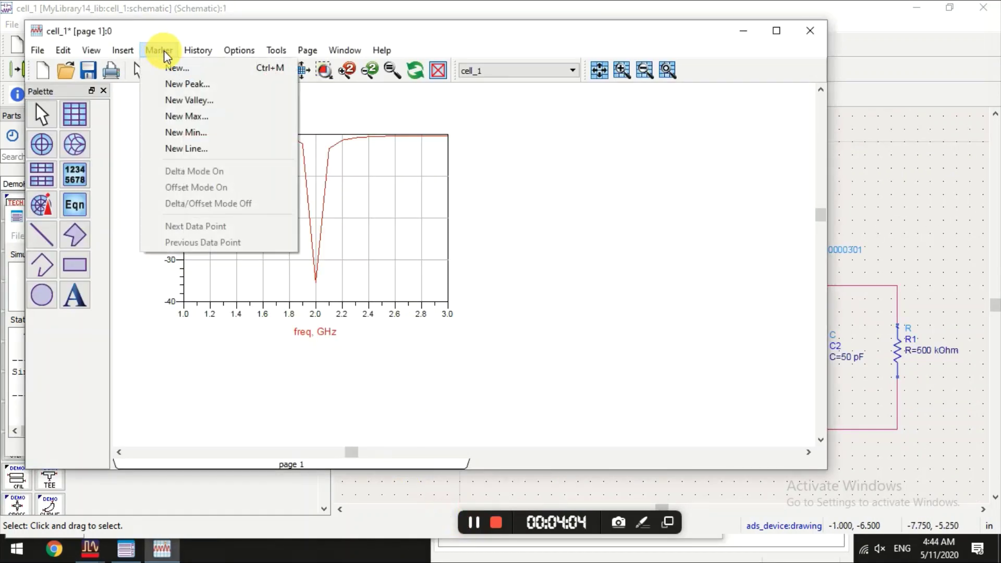
click(198, 133)
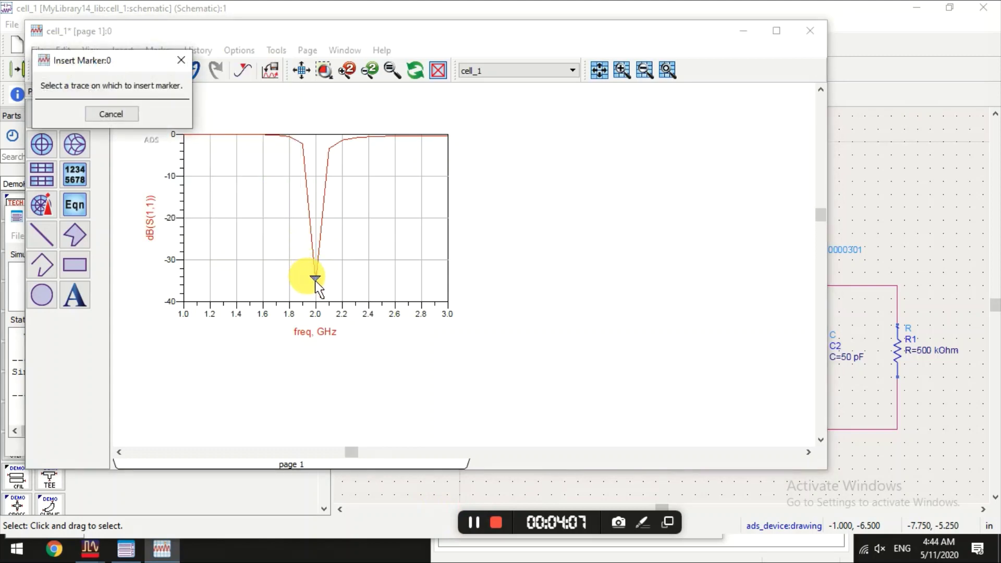
click(314, 280)
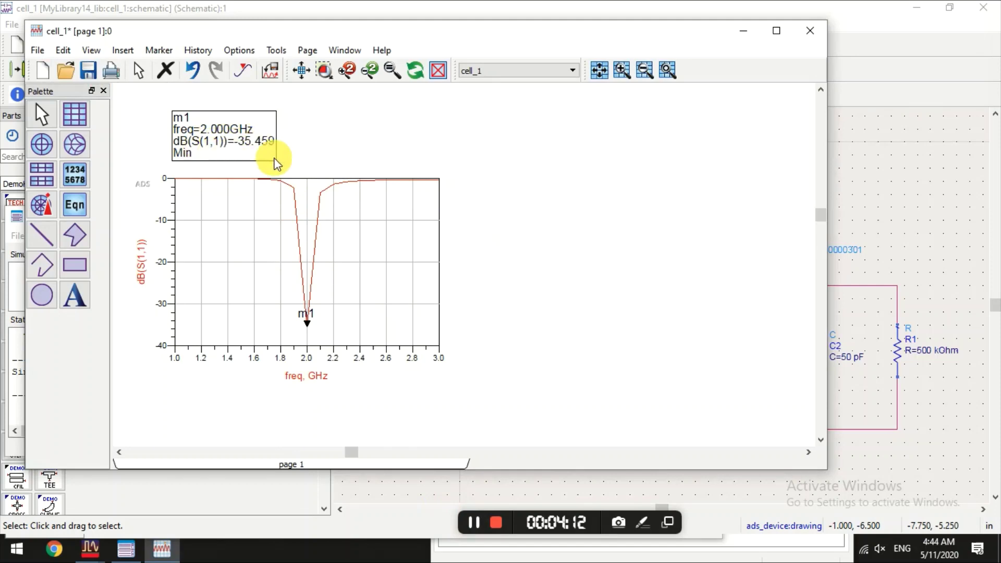
Step: Find the Zin port input impedance component in the parts library and place it beside the S-PARAMETERS block in the cell_1 schematic
click(834, 203)
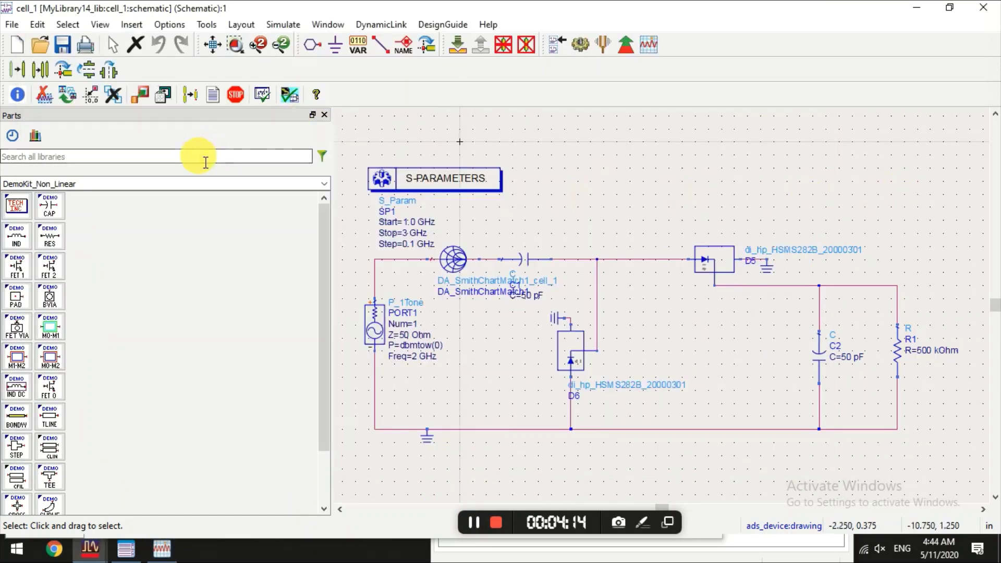
click(205, 162)
text(z)
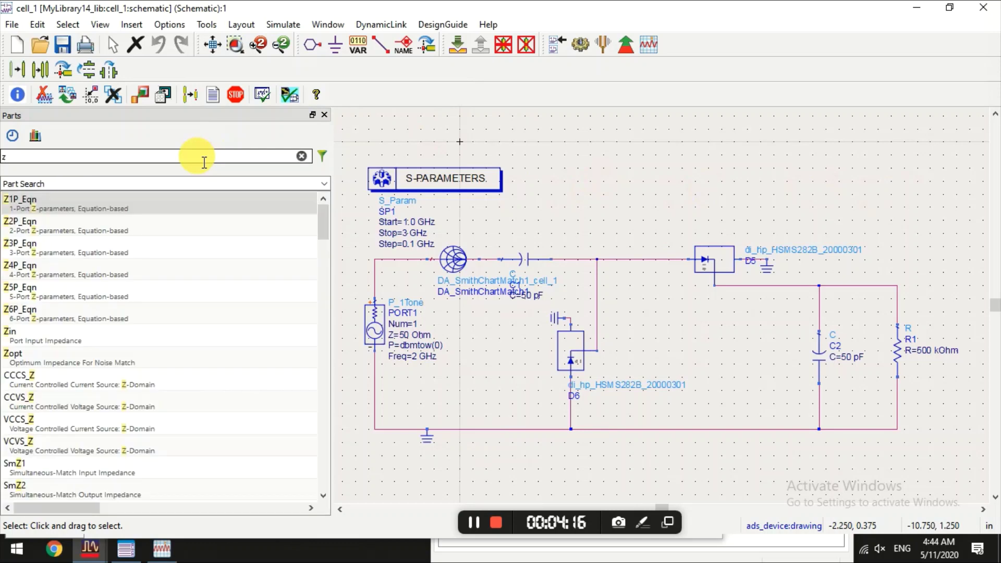
text(i)
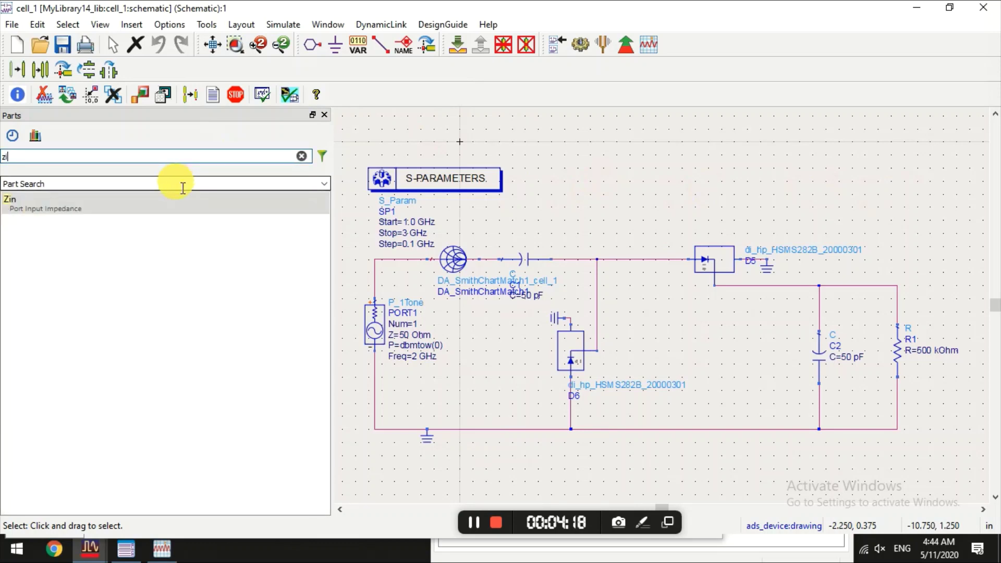
click(174, 204)
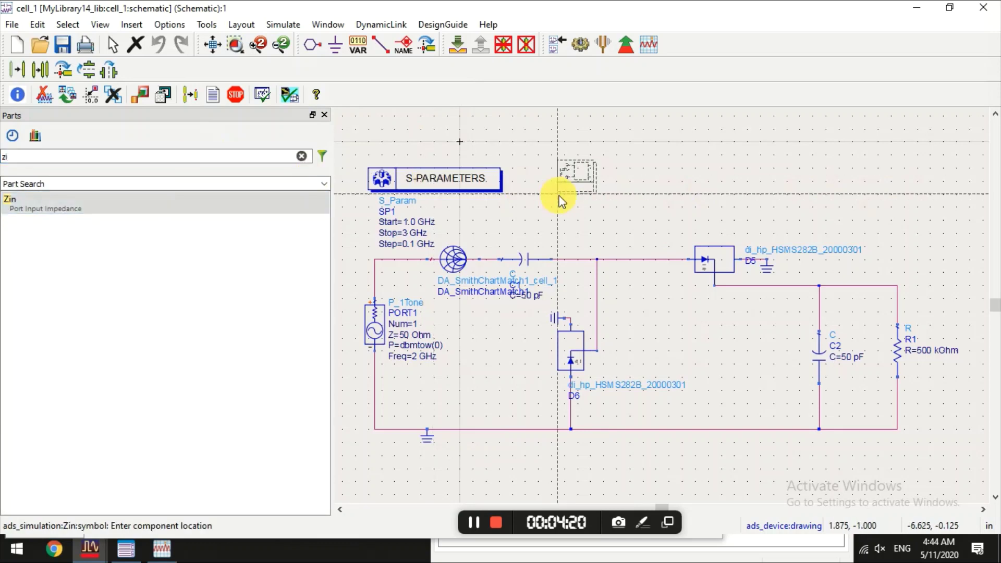
click(570, 195)
right_click(512, 142)
click(548, 151)
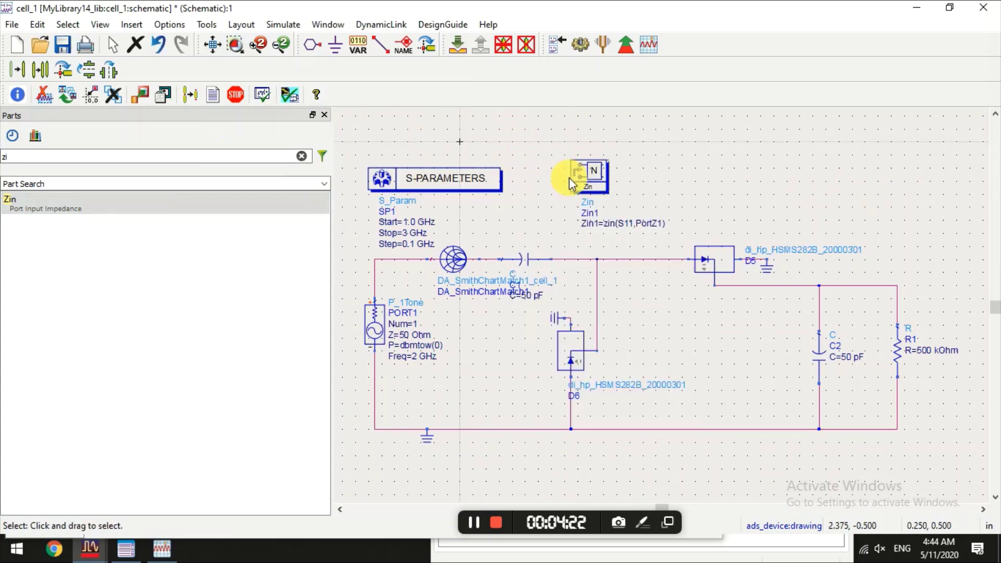
Step: Rerun the simulation and insert a rectangular plot beside the S11 plot with the real part of Zin1 as a trace
click(577, 50)
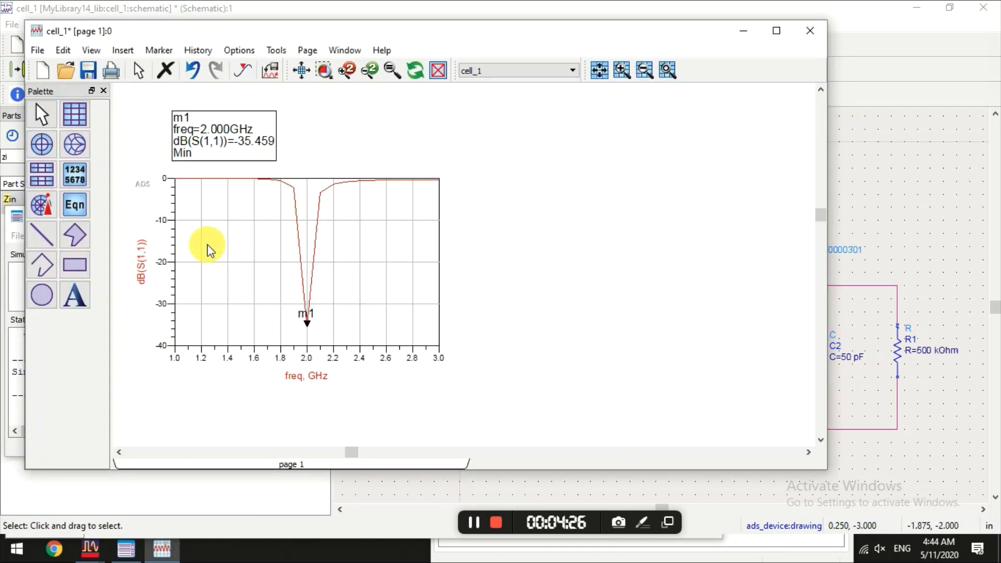
click(75, 114)
click(468, 176)
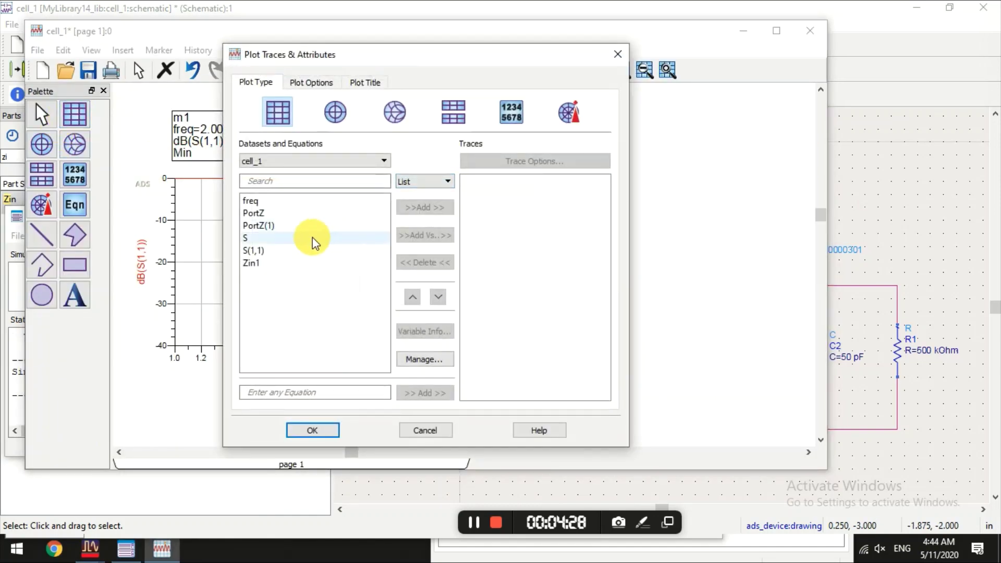
click(339, 263)
click(426, 208)
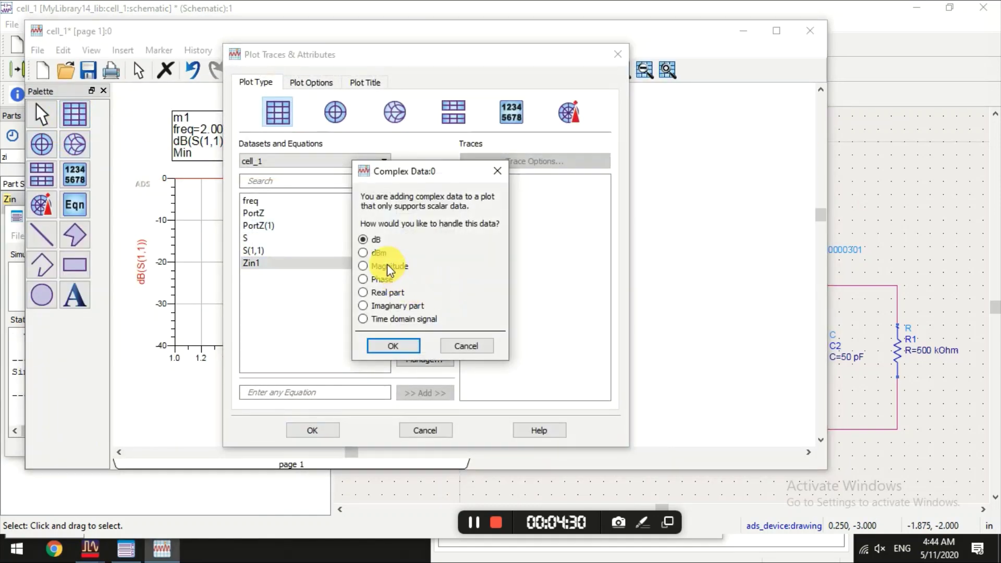
click(386, 293)
click(394, 347)
Step: Add the imaginary part of Zin1 as a second trace and finish the new plot
click(328, 263)
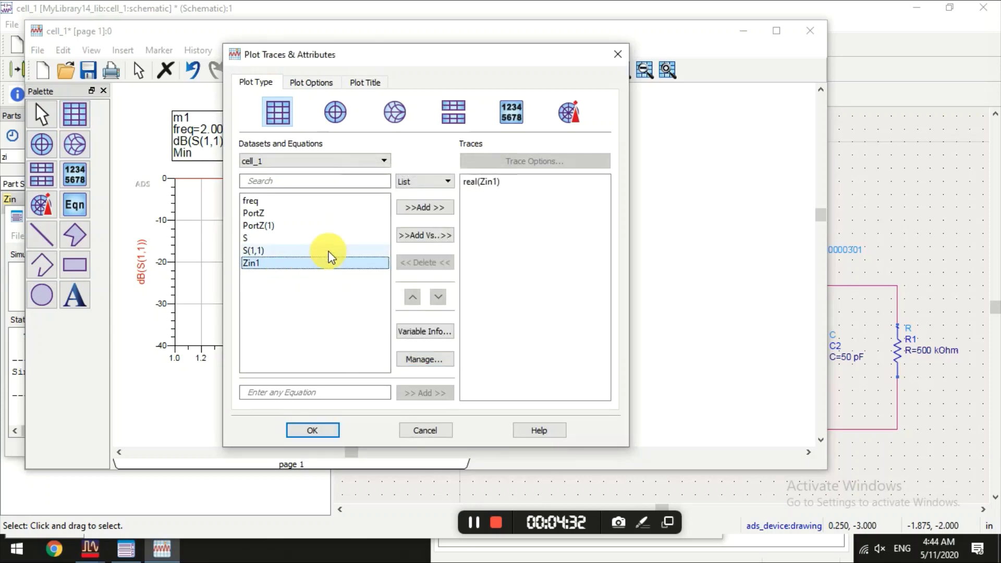
click(438, 208)
click(402, 318)
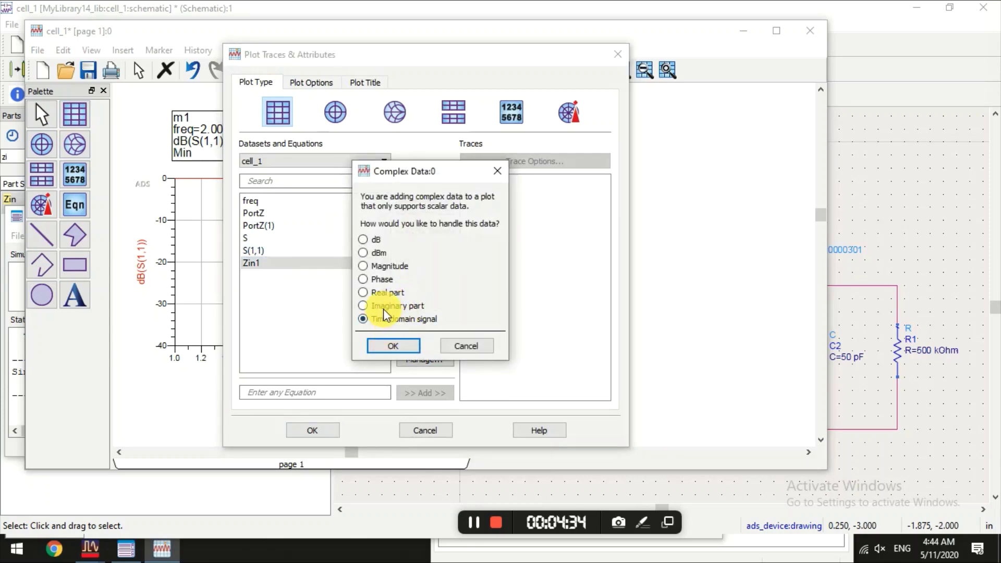
click(389, 306)
click(393, 345)
click(313, 429)
click(380, 264)
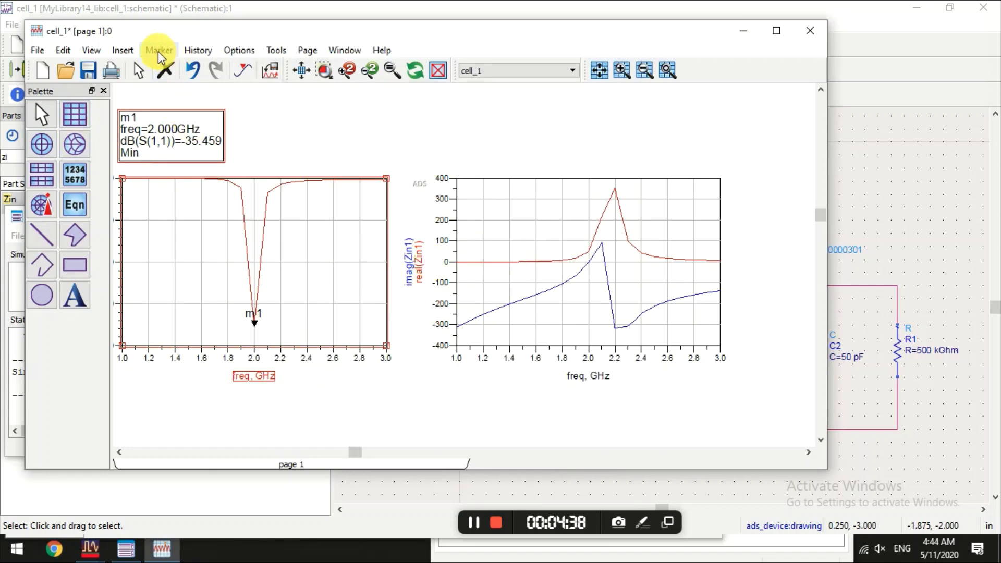
click(474, 522)
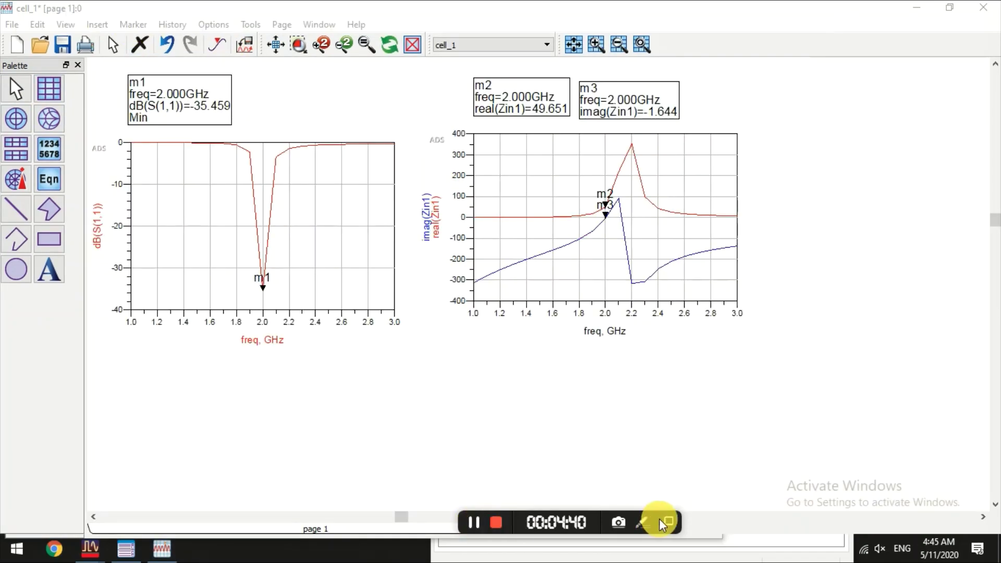
Step: Draw red annotation ellipses around the m2 and m3 marker readouts above the Zin1 plot
click(643, 522)
click(585, 491)
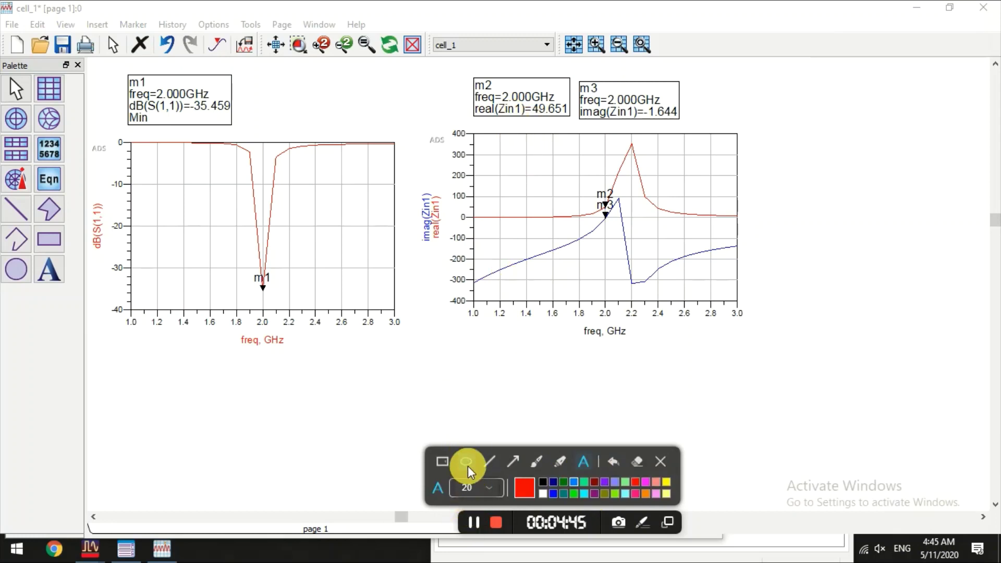
click(444, 462)
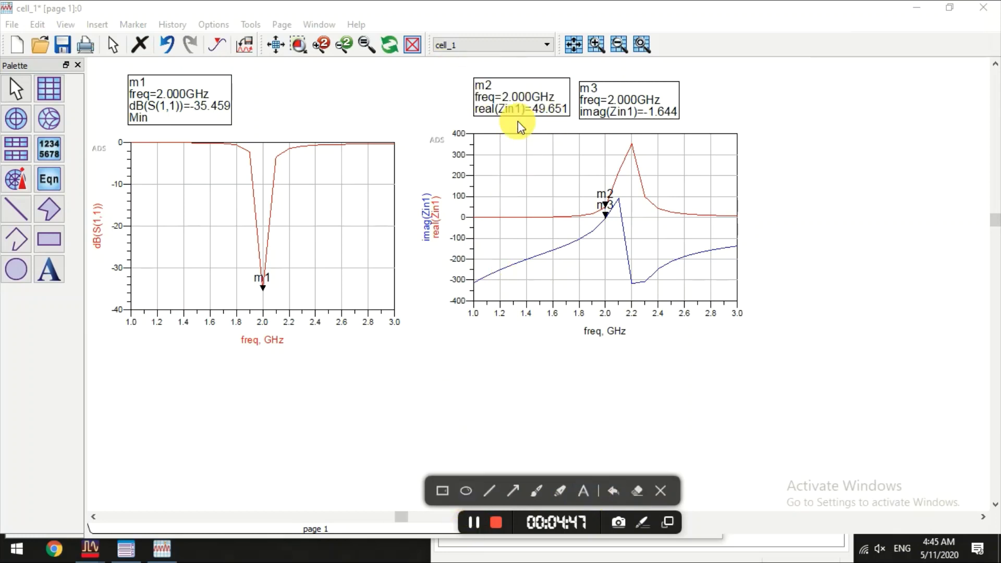
click(465, 490)
drag(465, 74, 574, 132)
mouse_move(570, 72)
mouse_down()
mouse_move(610, 100)
mouse_move(701, 135)
mouse_up()
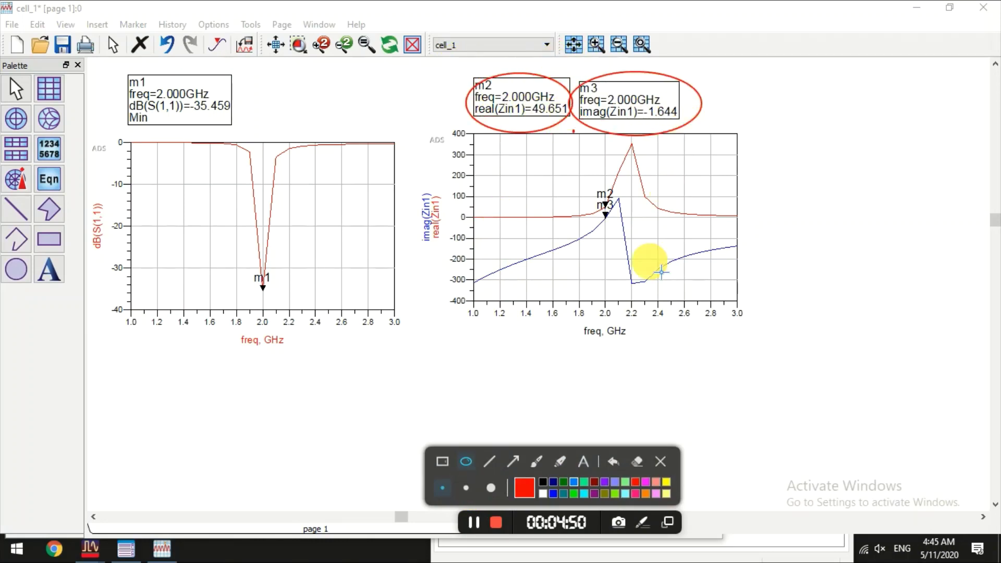
Step: Annotate below the plot: "You can see the real part is almost 50 ohms and imagianry is -1.64. you can further tune the matching network using ADS."
click(584, 462)
click(487, 387)
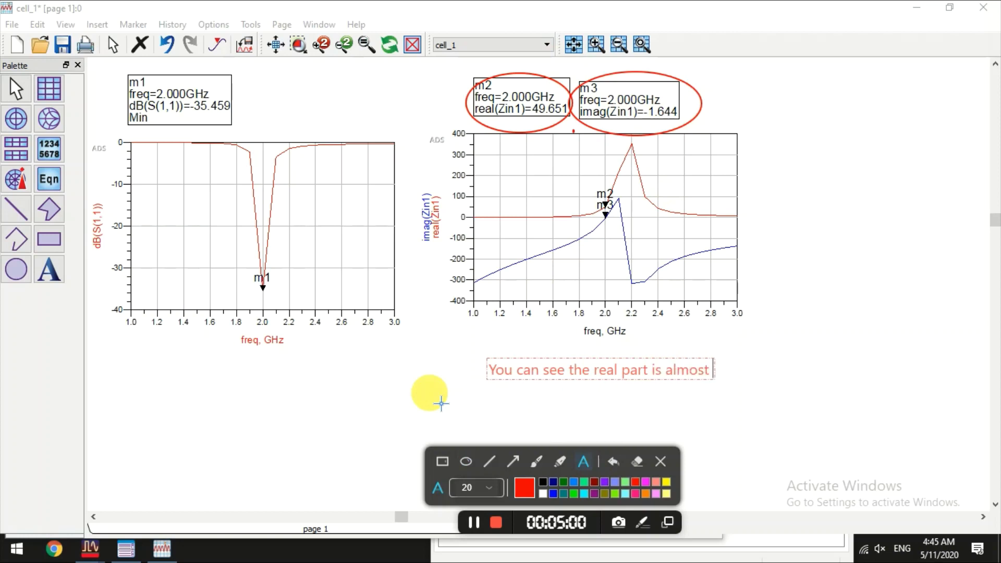
text(50 o)
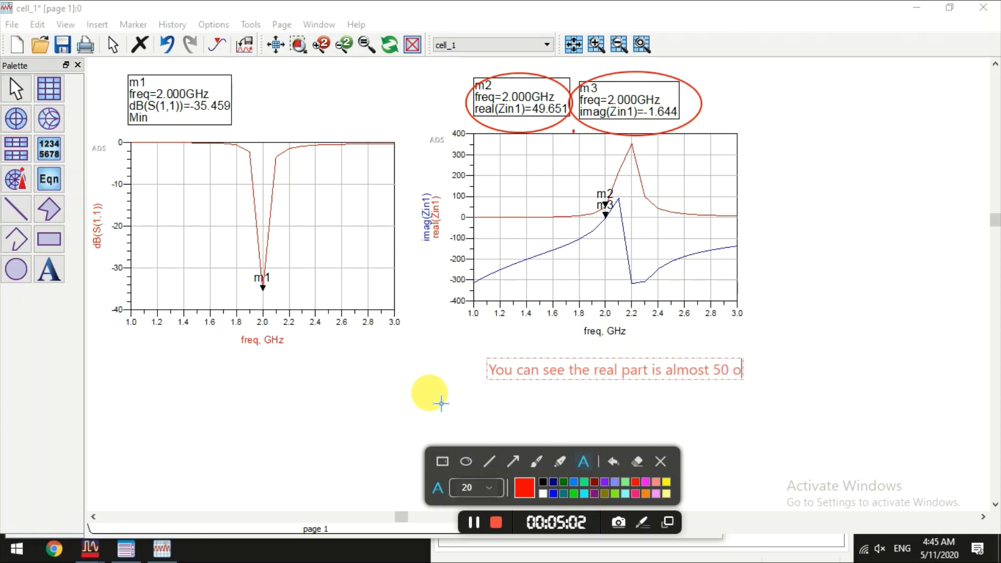
text(hms and imag)
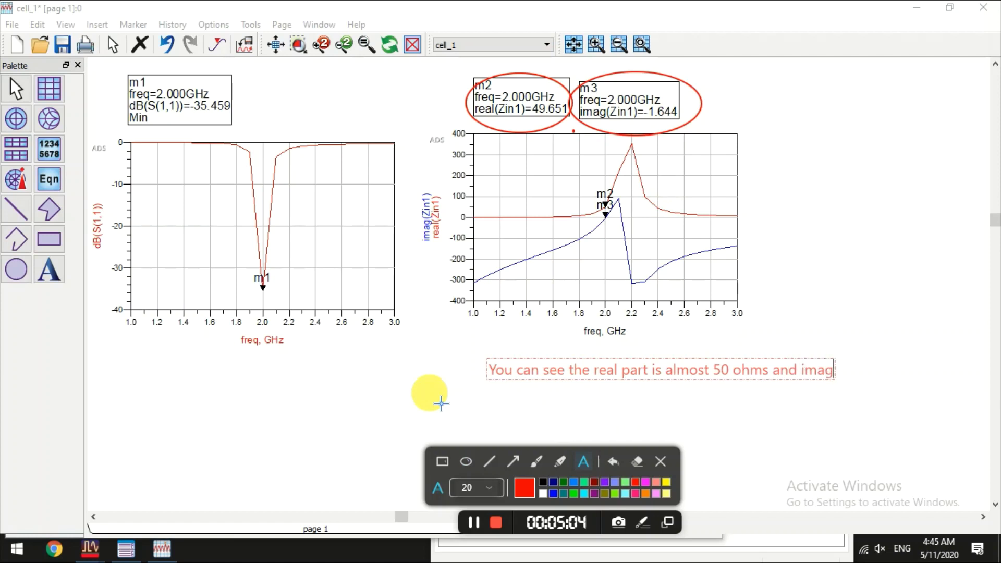
text(ianry is)
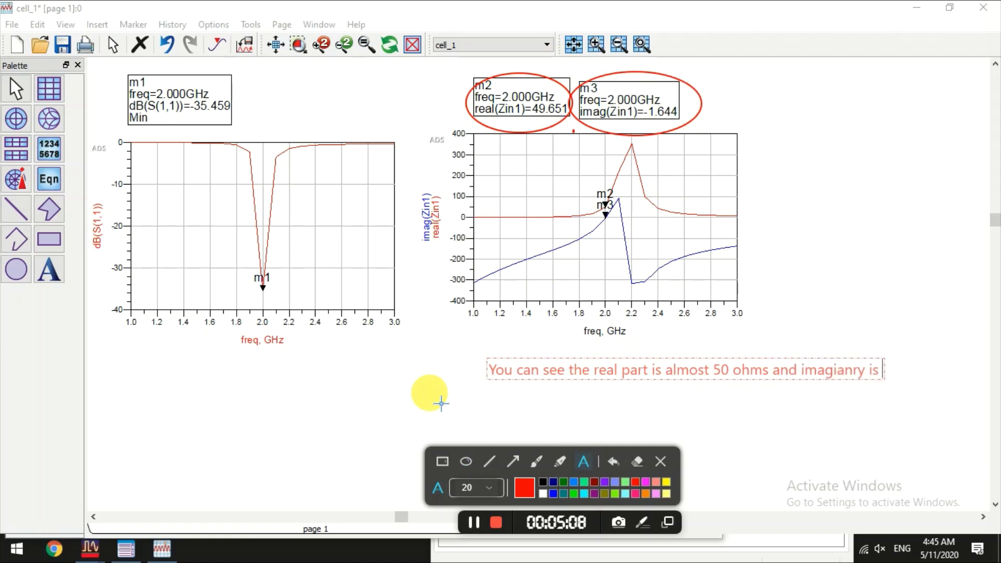
text( -1.6)
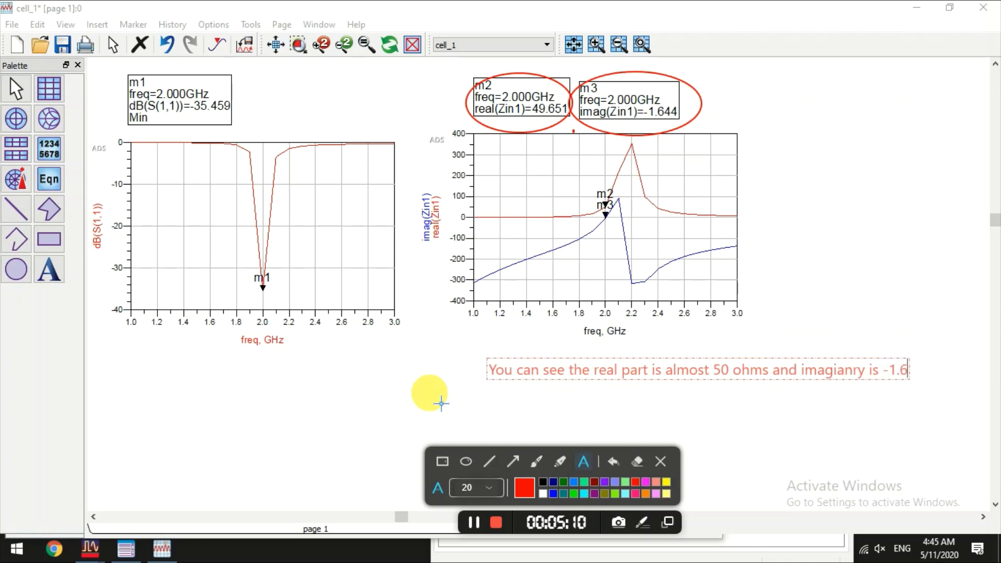
text(4)
text(.)
key(Return)
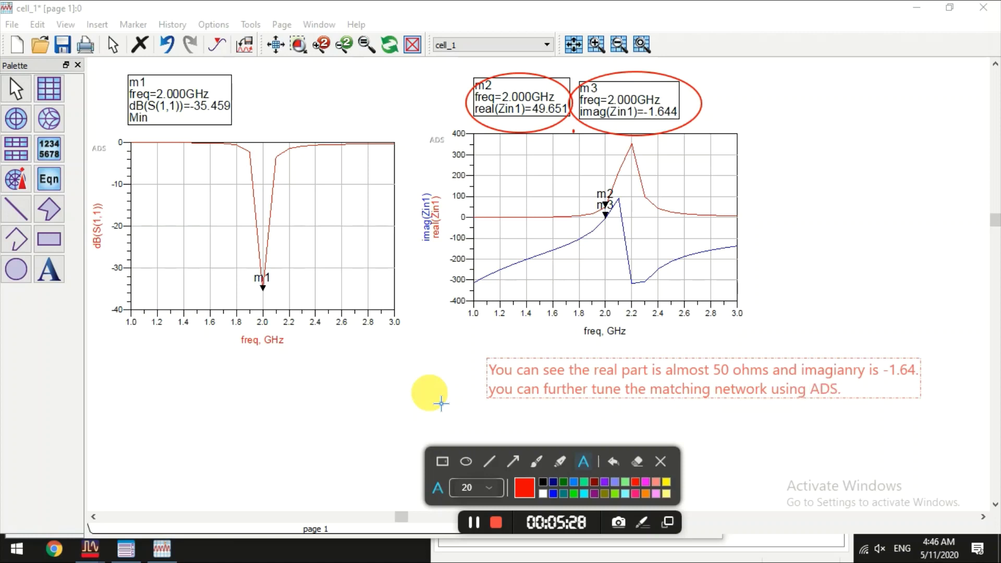
click(888, 248)
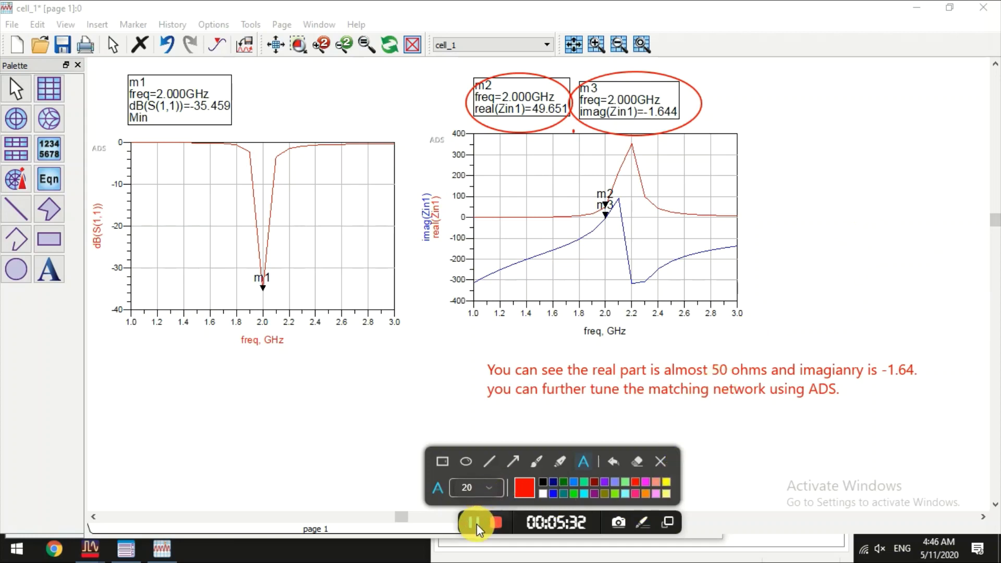
click(477, 524)
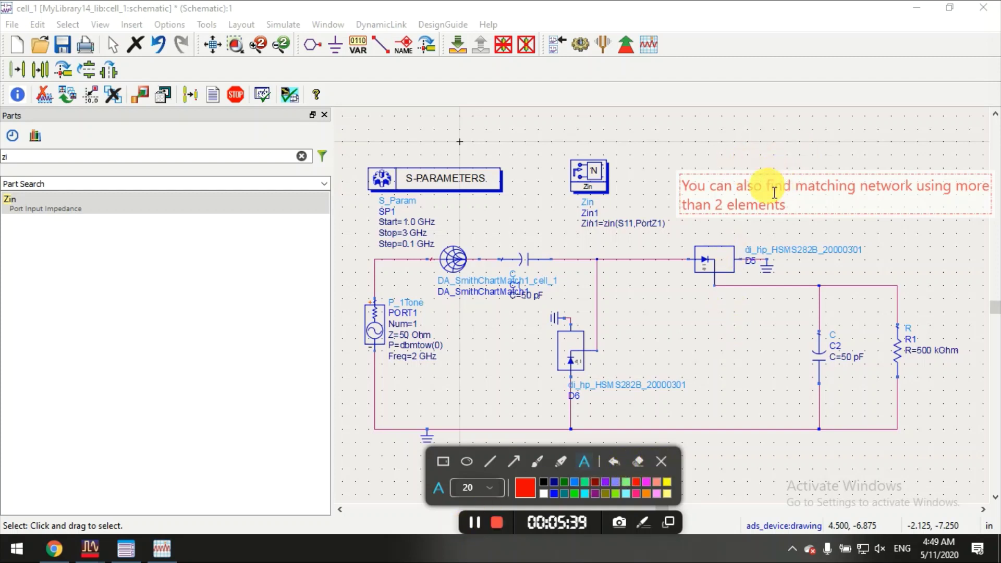
Step: Close the annotation tools, switch to the Smith Chart Utility, and add a 3.0224 nH shunt inductor and a series capacitor ending near the real axis
click(662, 461)
mouse_move(89, 547)
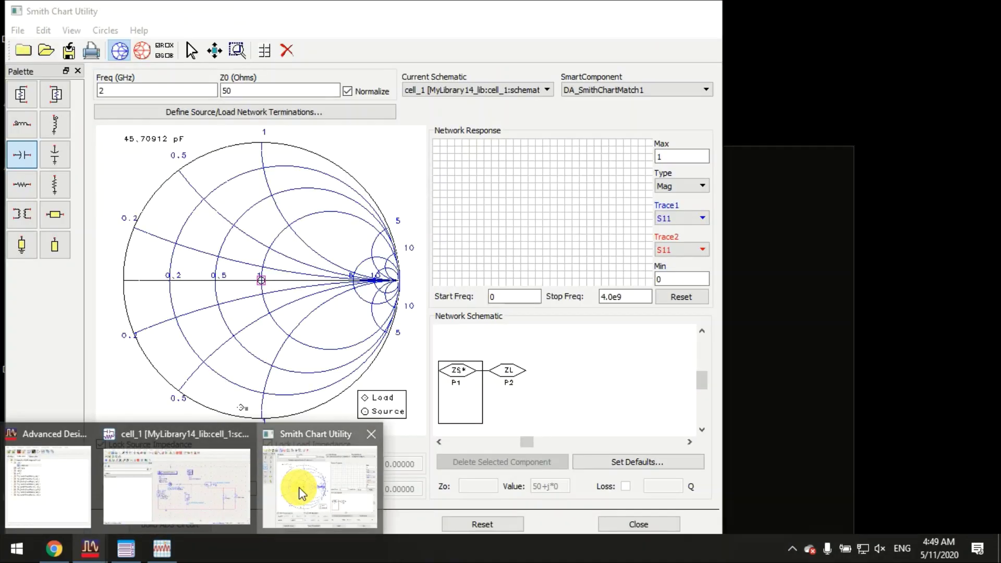
click(299, 487)
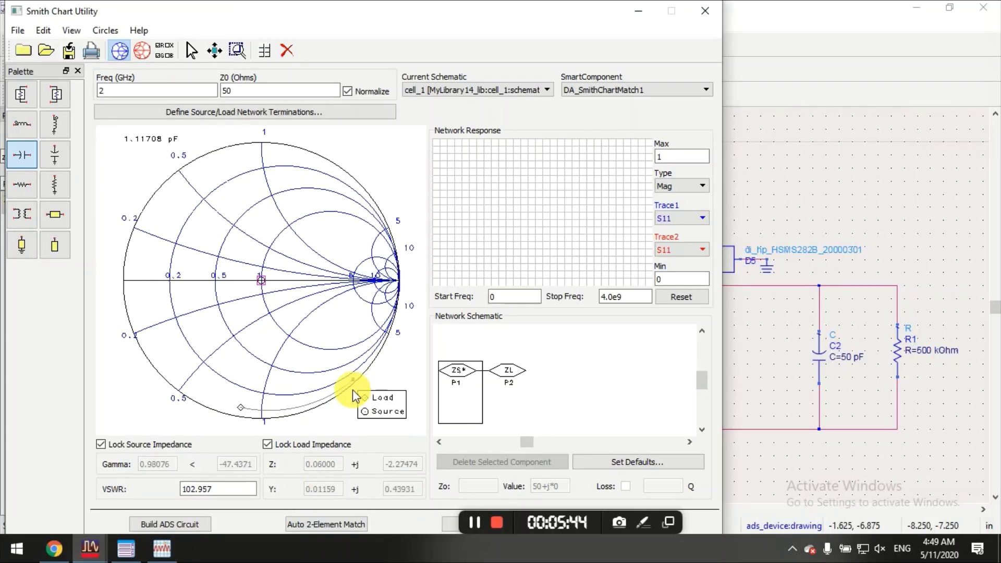
click(56, 130)
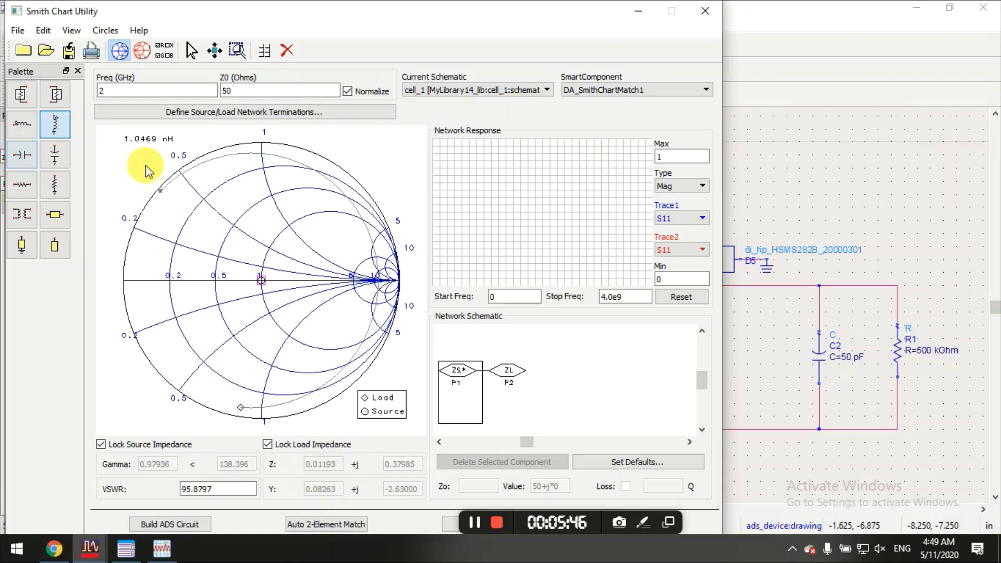
click(348, 255)
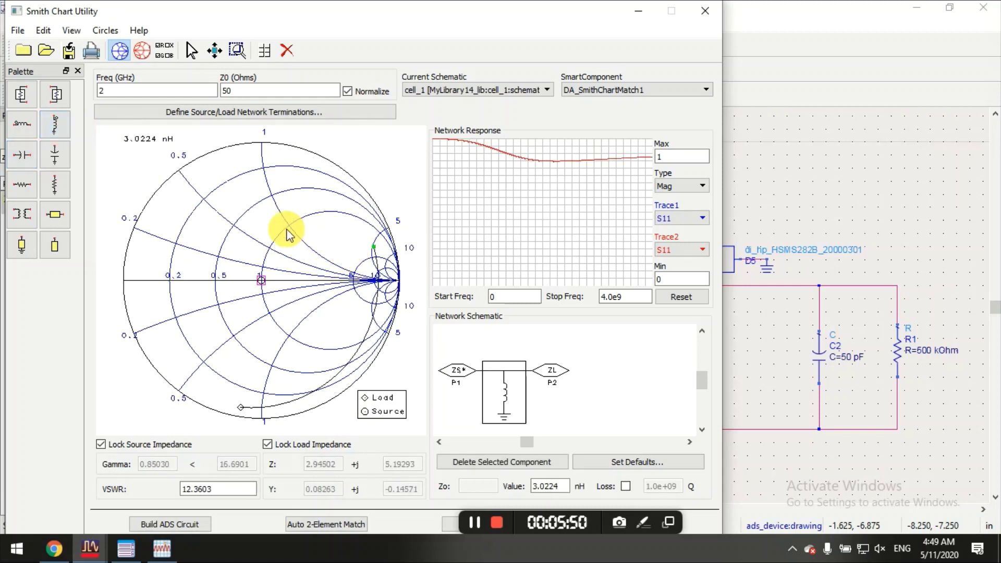
click(29, 155)
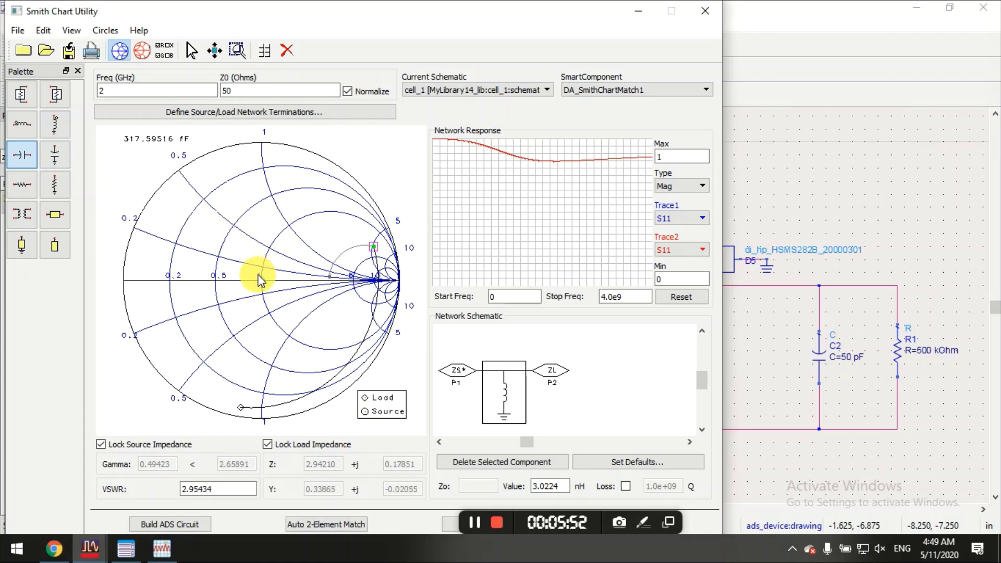
click(327, 282)
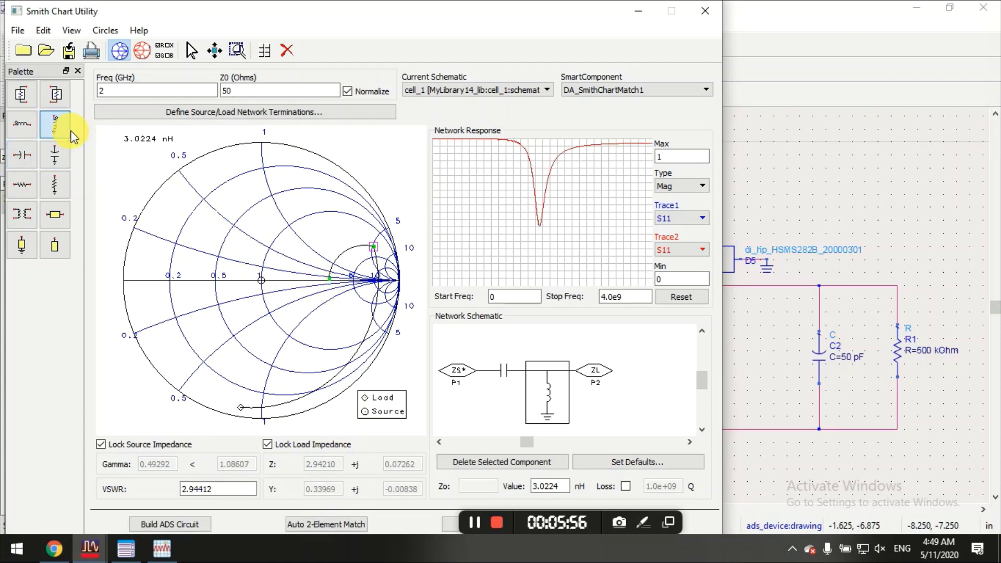
Step: Add a second shunt inductor and a second series capacitor that bring the four-element match close to the chart centre
click(276, 239)
click(32, 155)
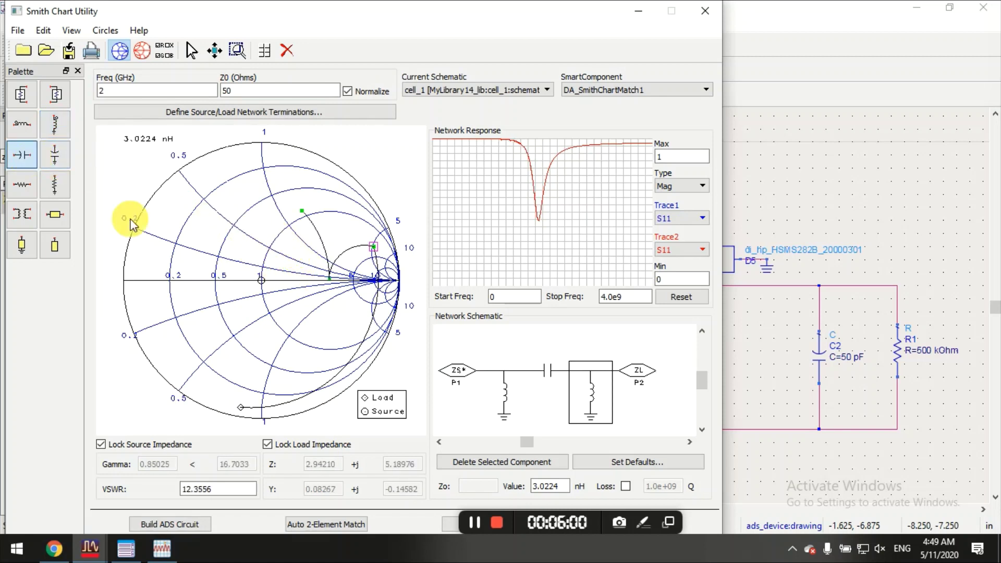
click(223, 286)
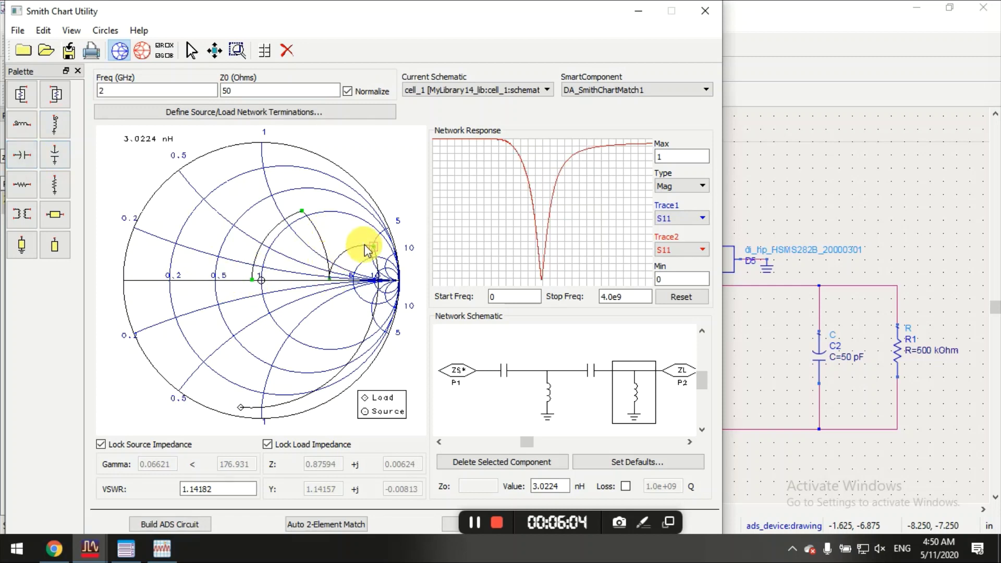
Step: Tune the four-element match to the chart centre using 3.03746 nH and 8.97119 nH shunt inductors and a 1.08826 pF source-side series capacitor
drag(367, 249, 374, 247)
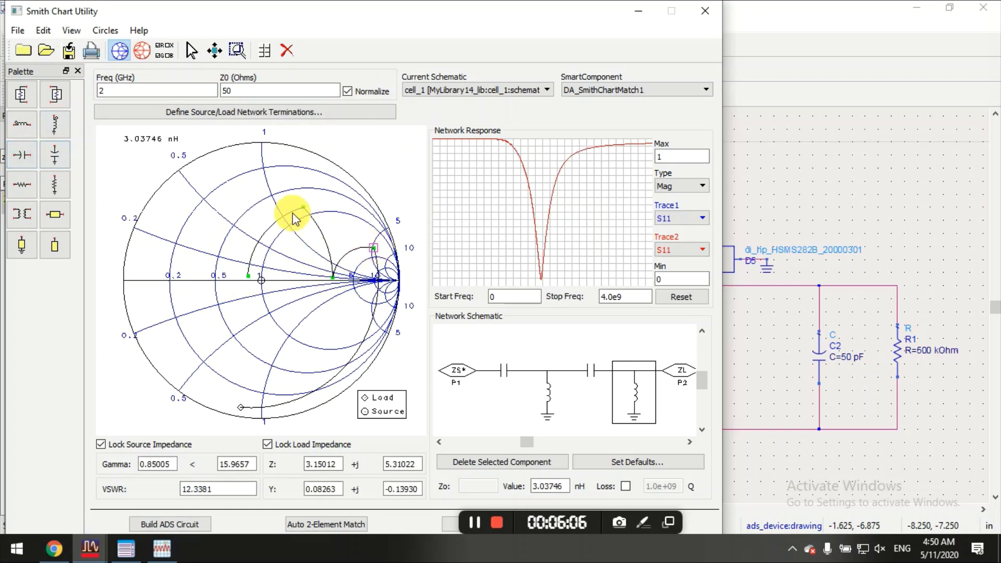
drag(303, 208, 320, 209)
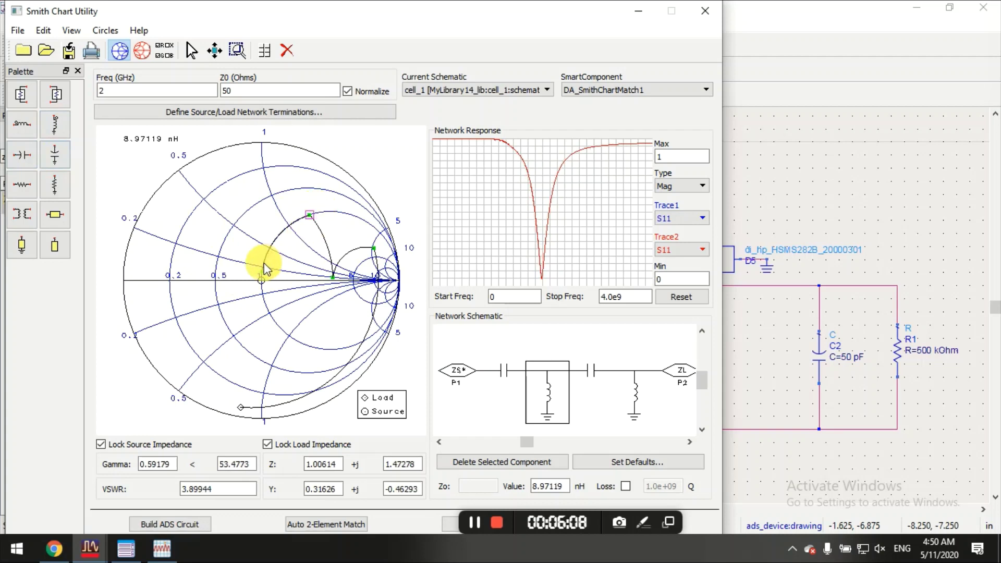
drag(264, 269, 264, 281)
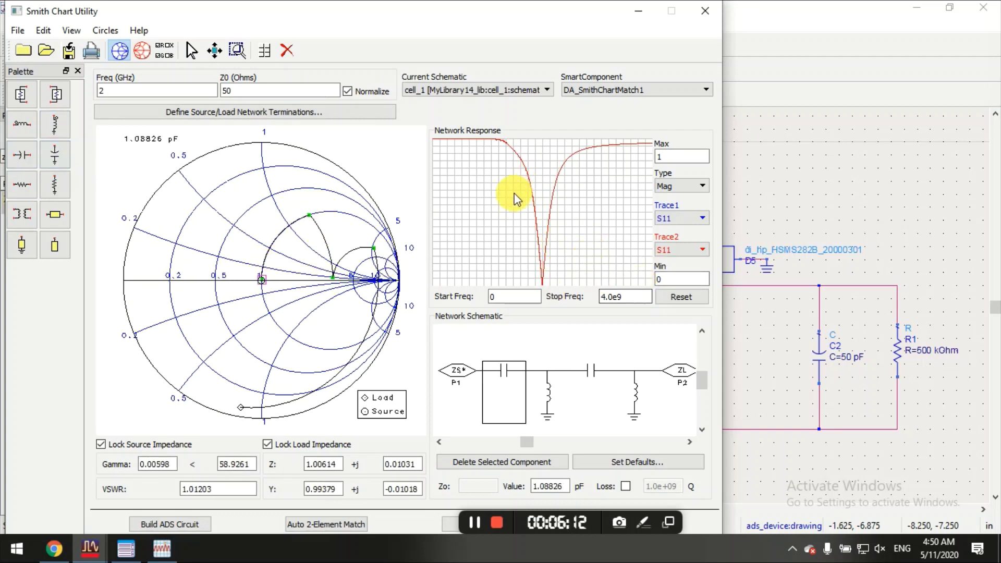
click(551, 395)
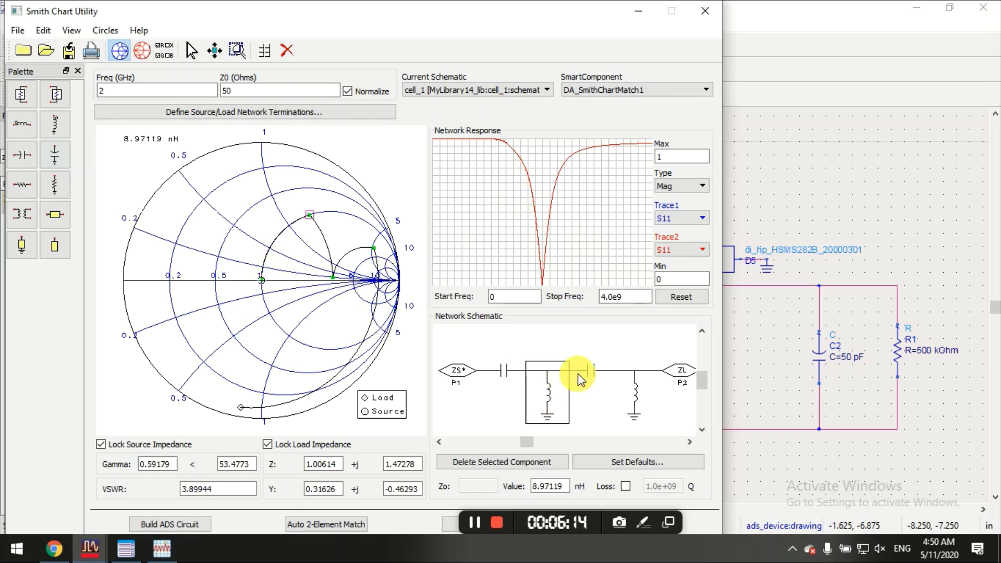
click(580, 379)
click(635, 395)
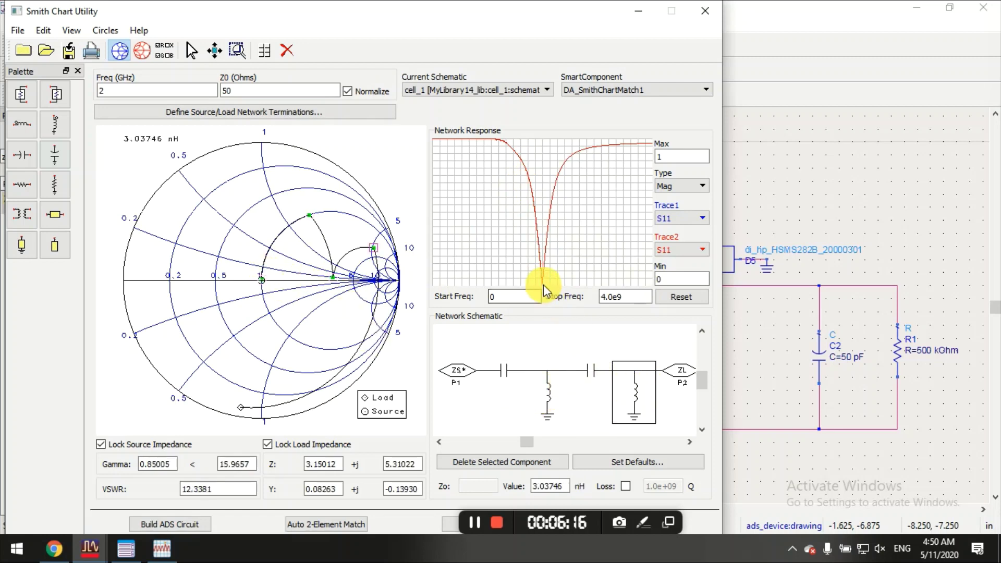
Step: Build the ADS circuit from the four-element match and inspect the network inside the Smith chart component before returning to cell_1
click(176, 521)
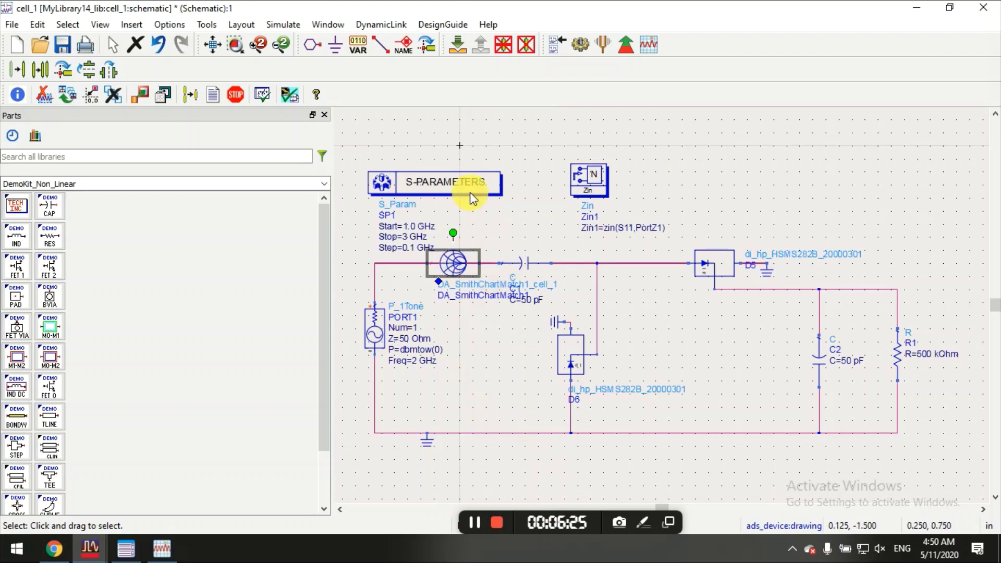
click(454, 52)
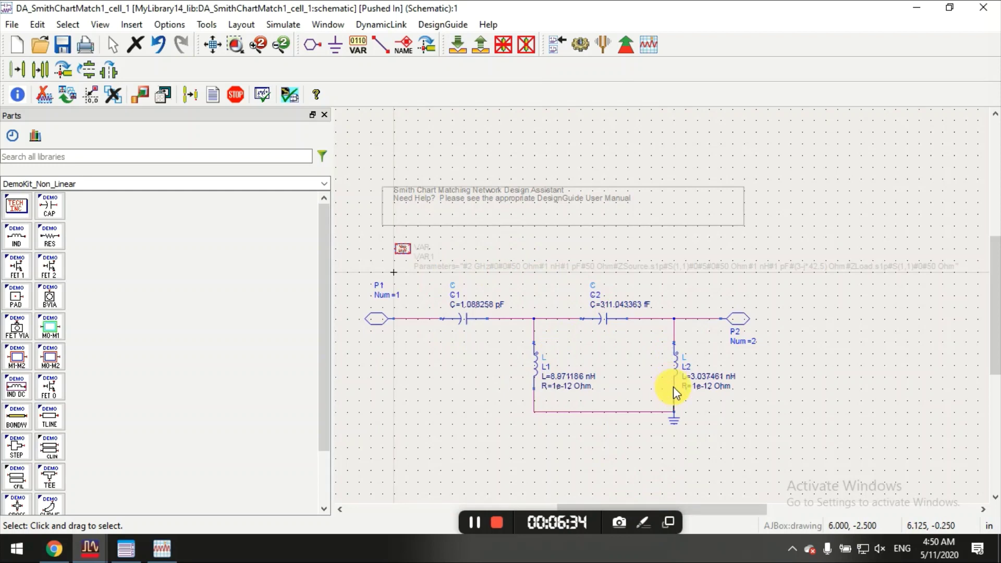
click(479, 48)
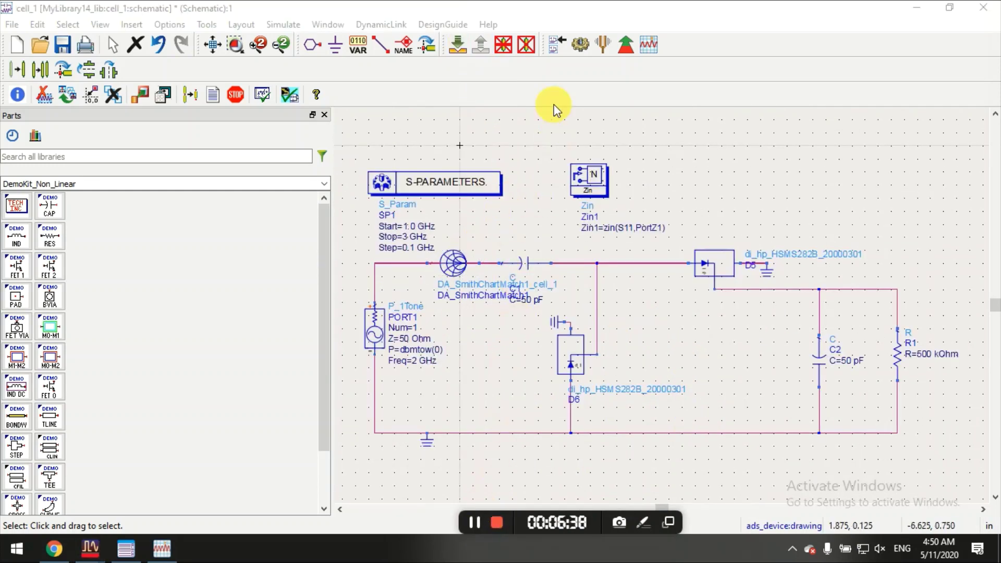
Step: Simulate cell_1 with the four-element matching network and check the dB(S(1,1)) plot at marker m1
click(580, 46)
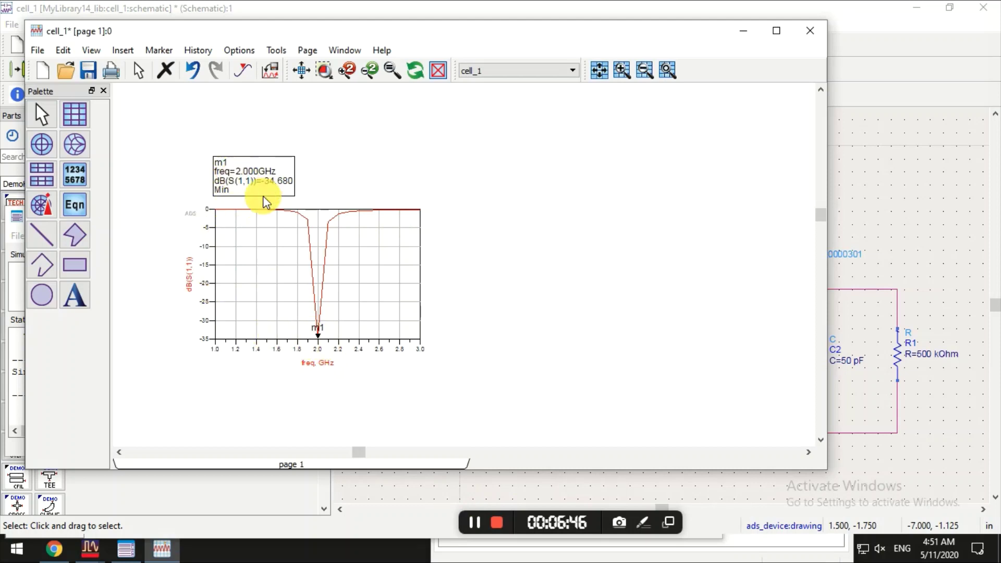
click(74, 114)
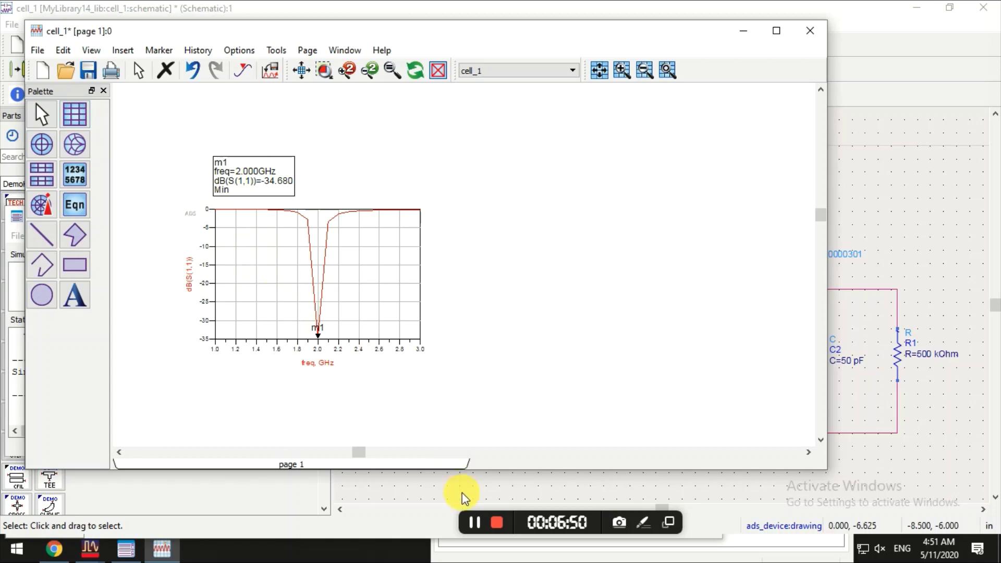
click(474, 522)
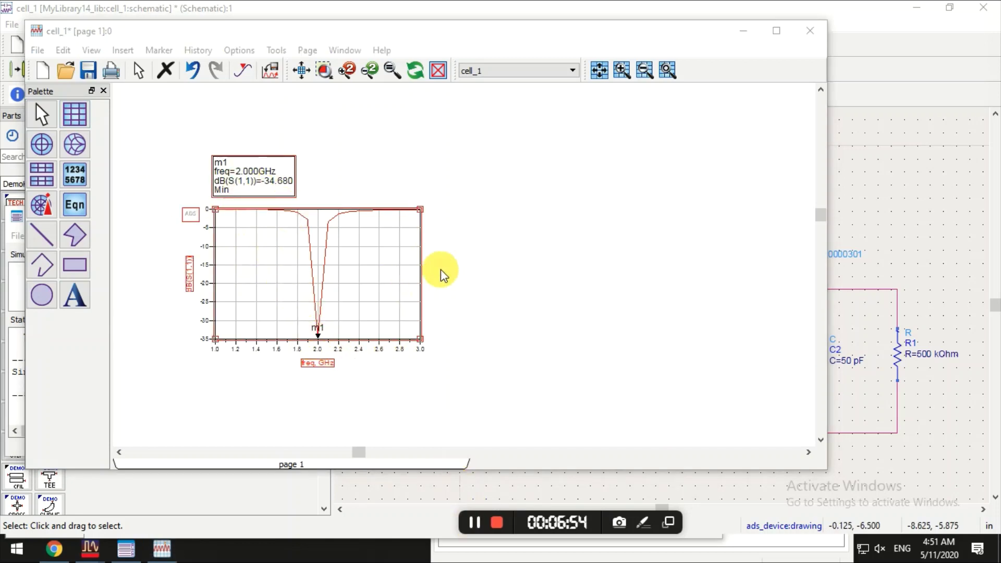
click(473, 522)
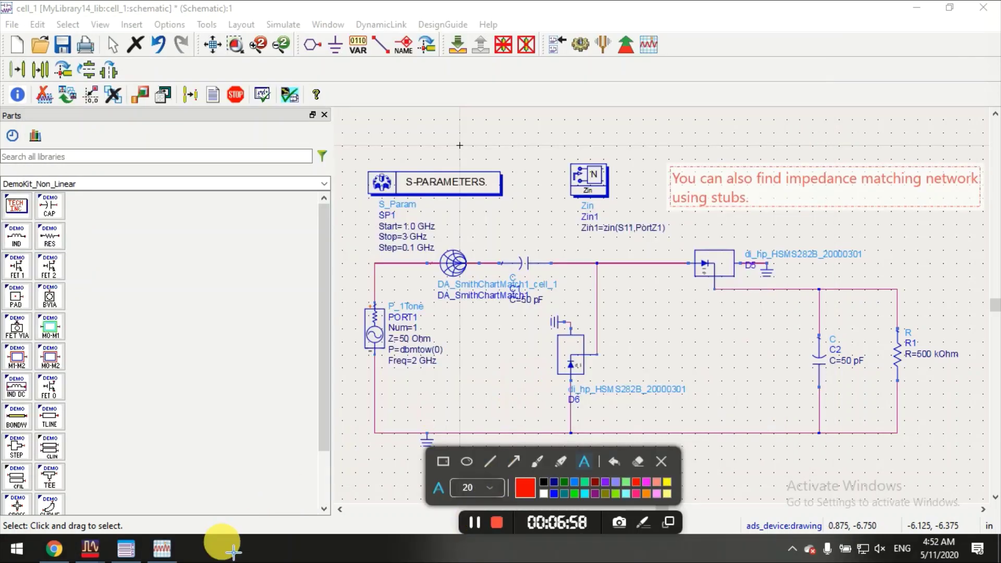
Step: Close the annotation tools, switch to the Smith Chart Utility, and add a 50.179 degree series line and a 79.829 degree open shunt stub
click(660, 461)
mouse_move(92, 548)
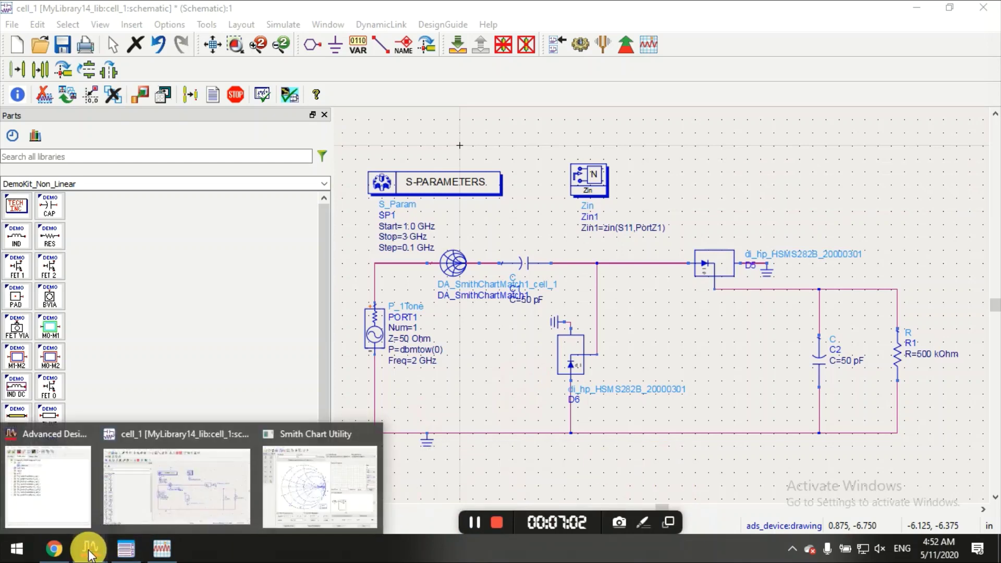
click(313, 487)
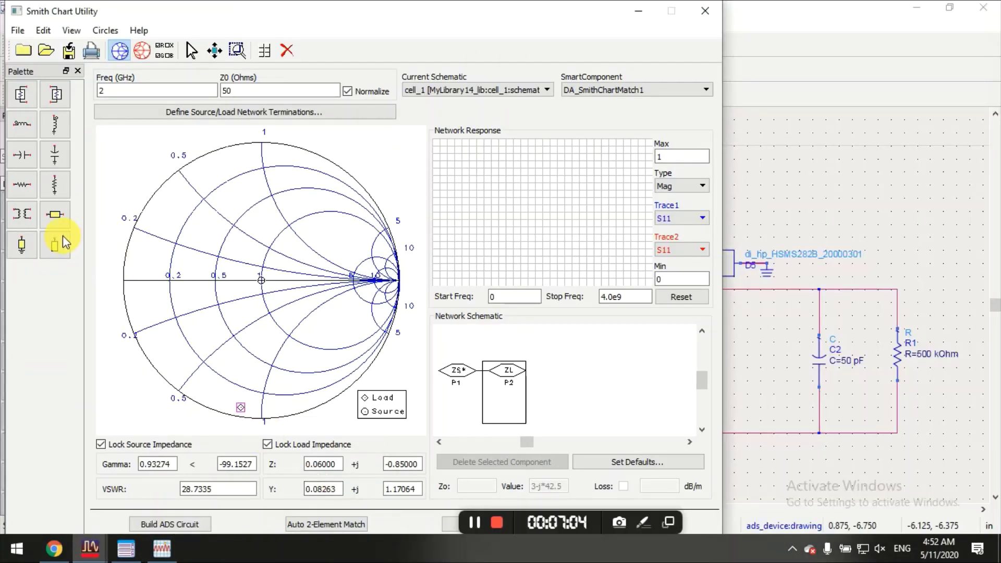
click(57, 223)
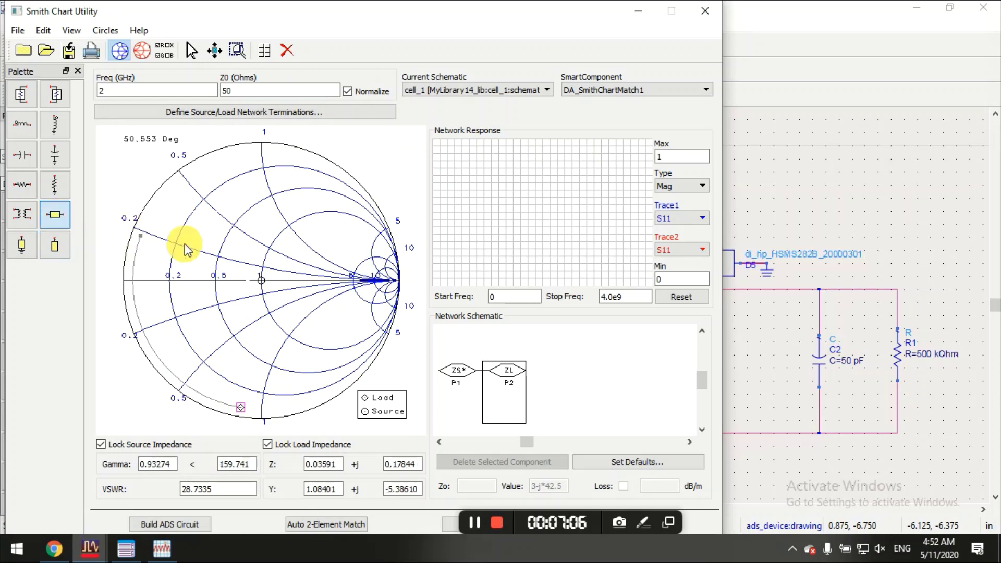
click(179, 250)
click(45, 241)
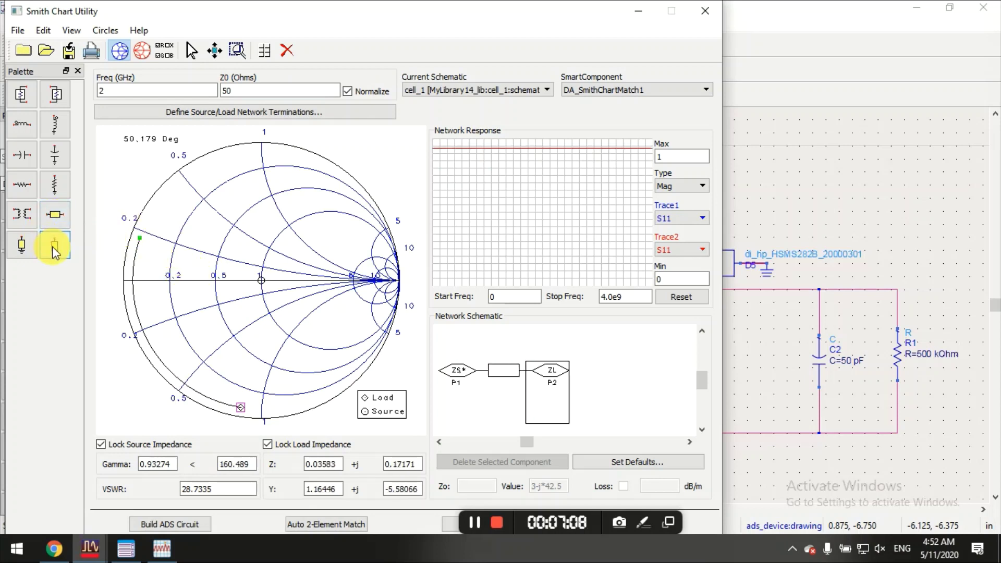
click(248, 285)
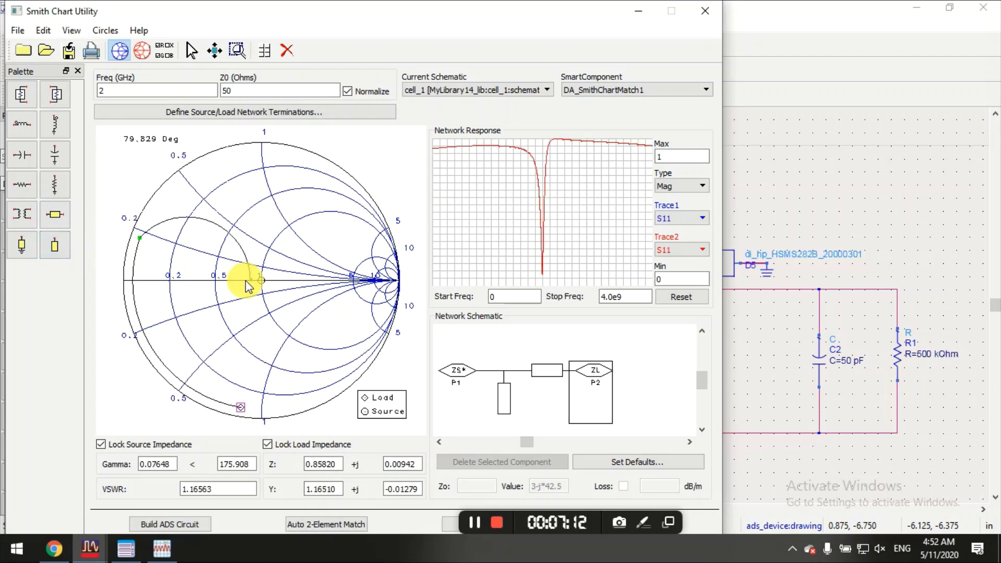
Step: Tune the series line to 51.049 degrees and the open stub to 79.026 degrees so the match lands at the chart centre
click(145, 242)
drag(145, 242, 147, 240)
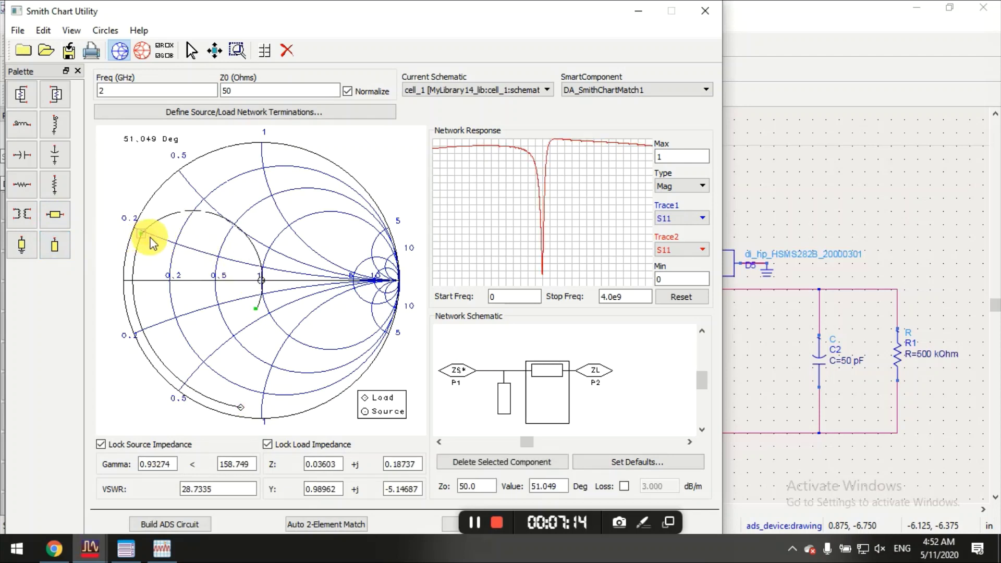
drag(253, 309, 262, 282)
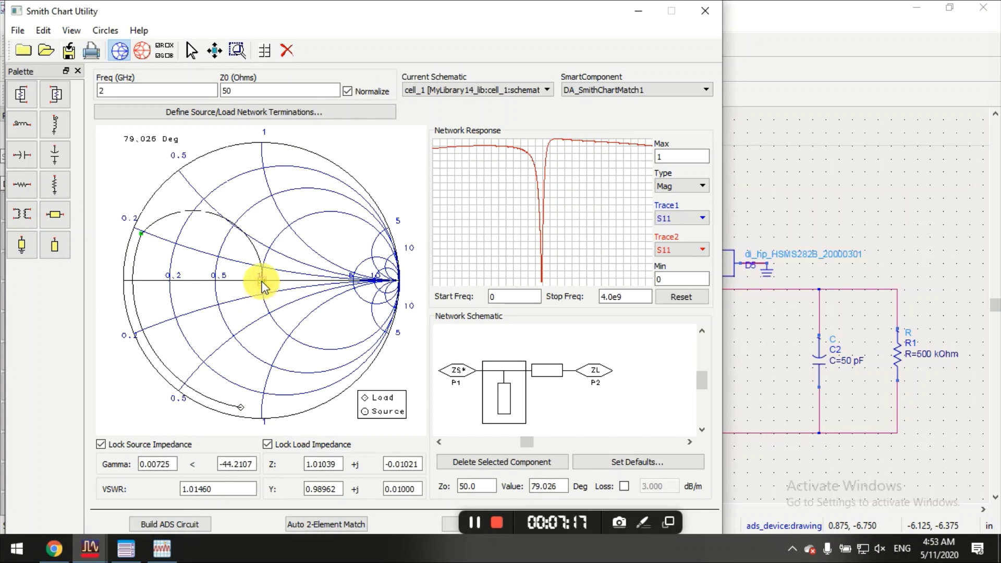
Step: Annotate over the network schematic in red: "Now build ads circuit", and close the annotation tools
click(644, 523)
click(580, 491)
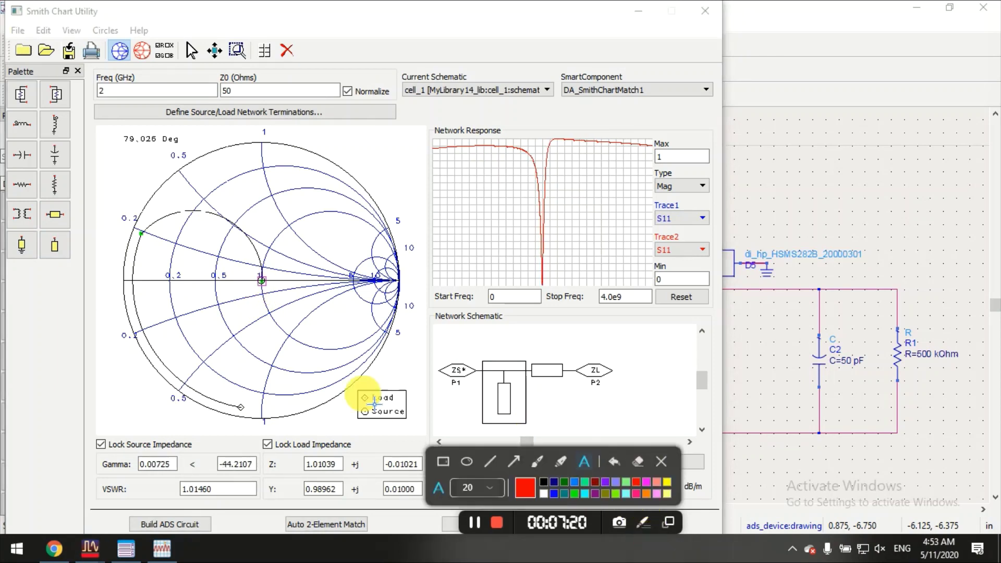
click(417, 352)
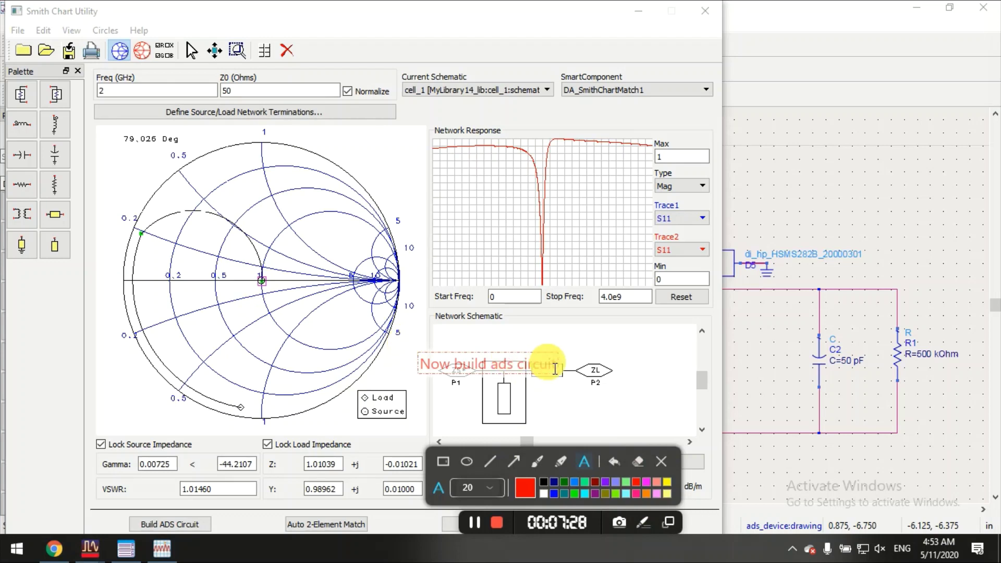
click(600, 329)
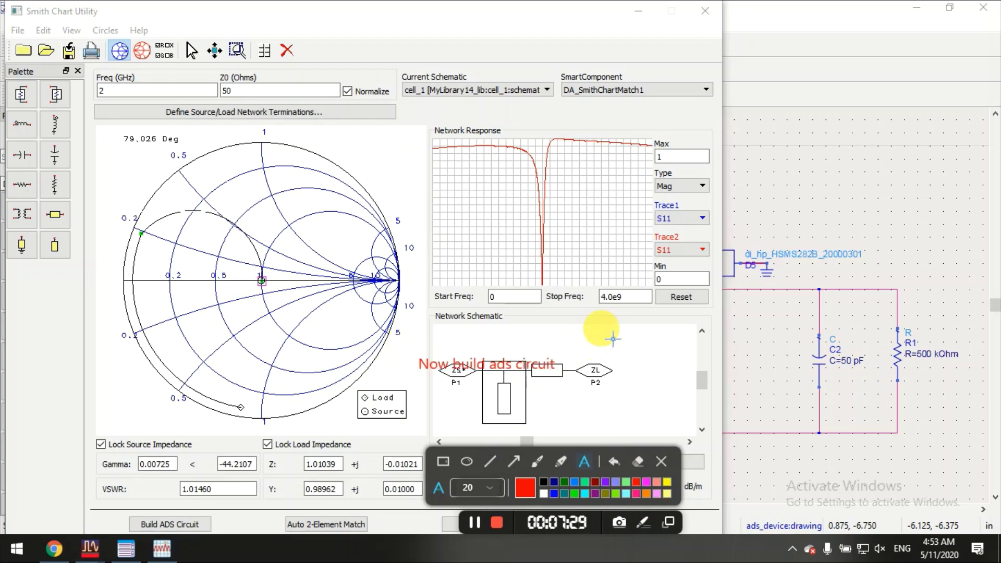
click(664, 464)
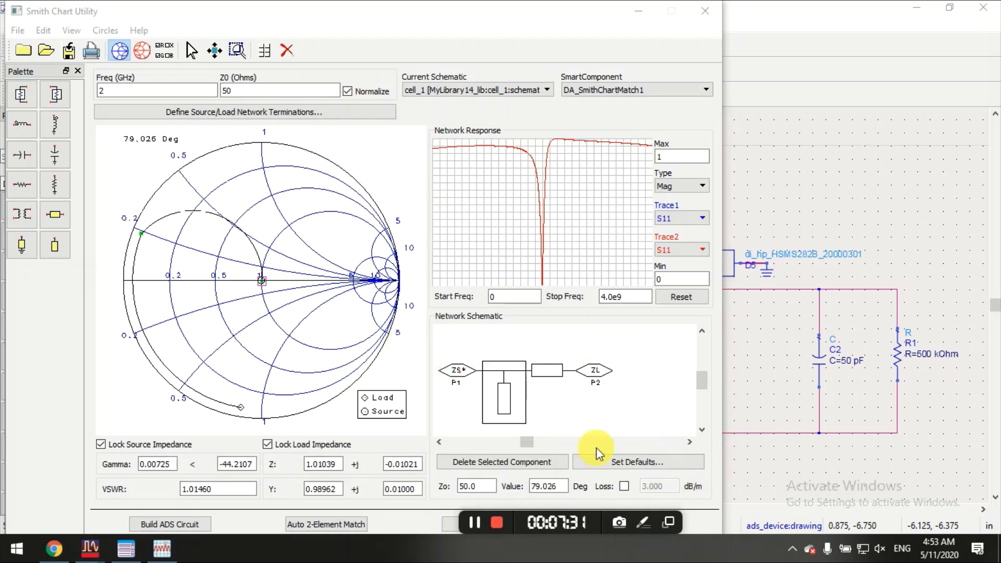
Step: Build the ADS circuit from the stub match and inspect its transmission lines inside the Smith chart component before returning to cell_1
click(152, 524)
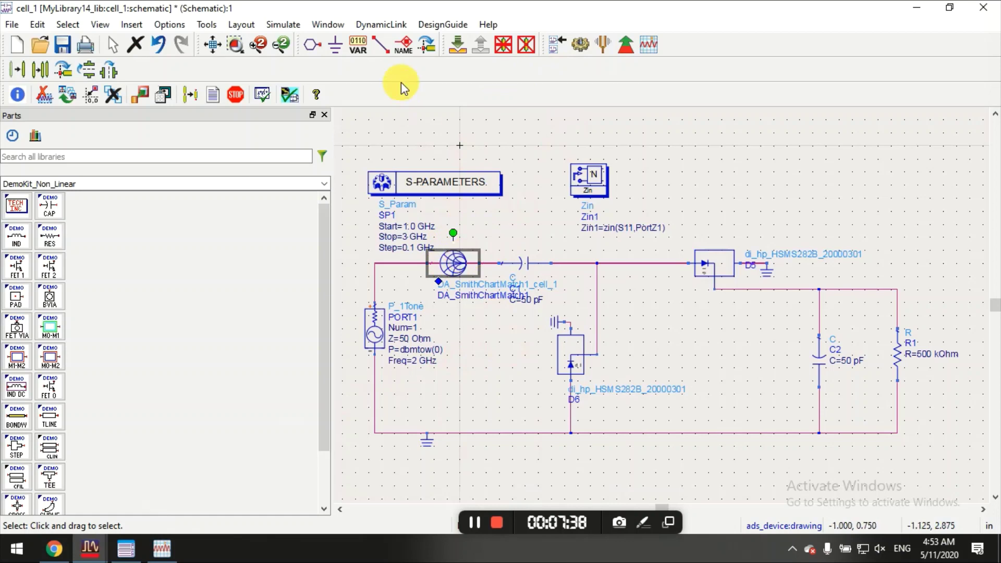
click(454, 45)
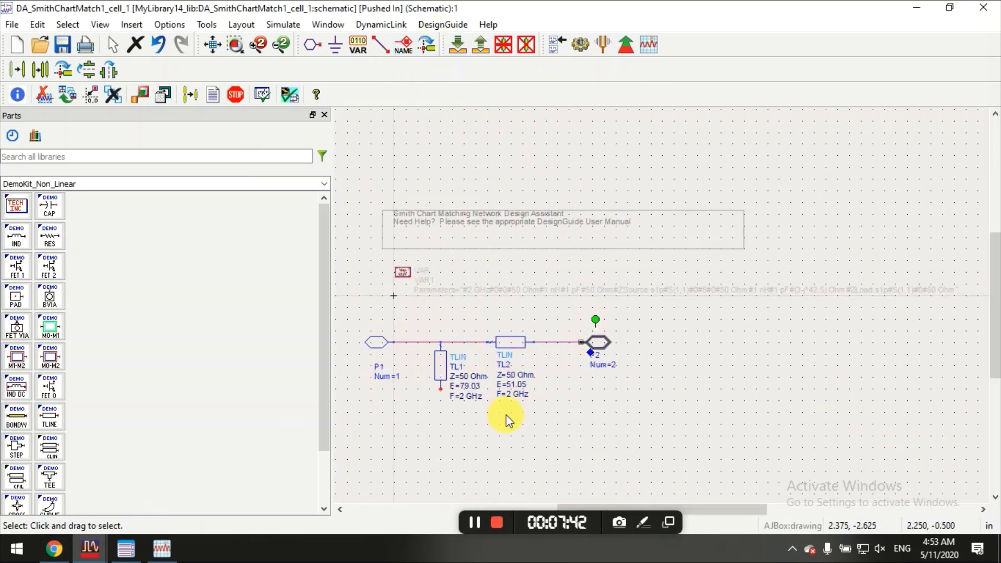
click(477, 46)
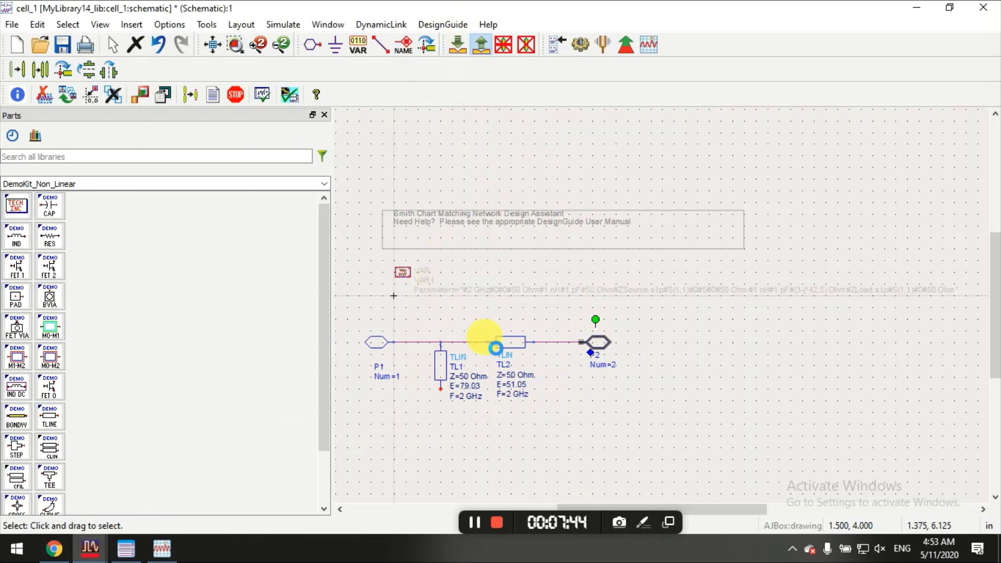
Step: Simulate cell_1 with the stub matching network and cut the old dB(S(1,1)) plot from the data display
click(470, 524)
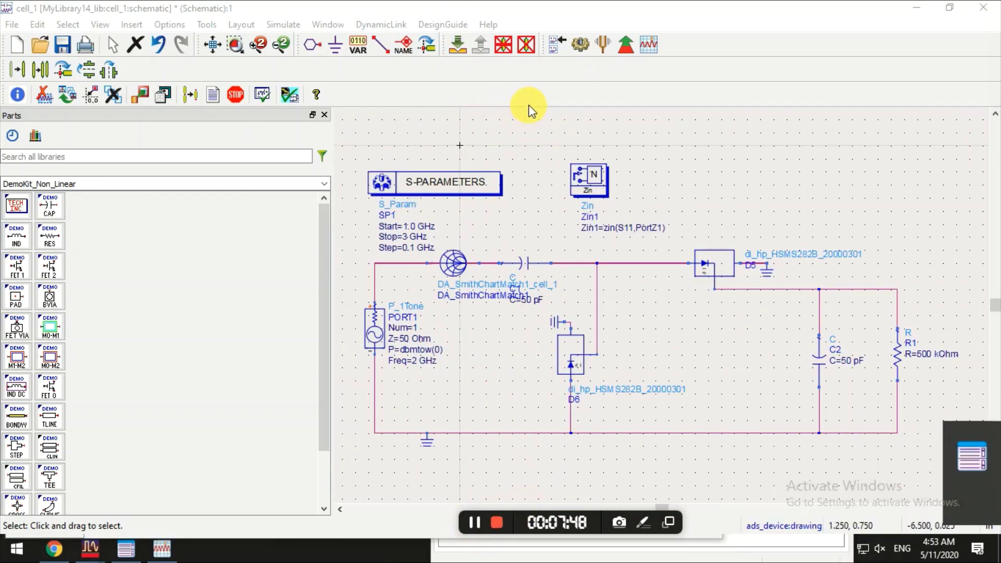
click(579, 46)
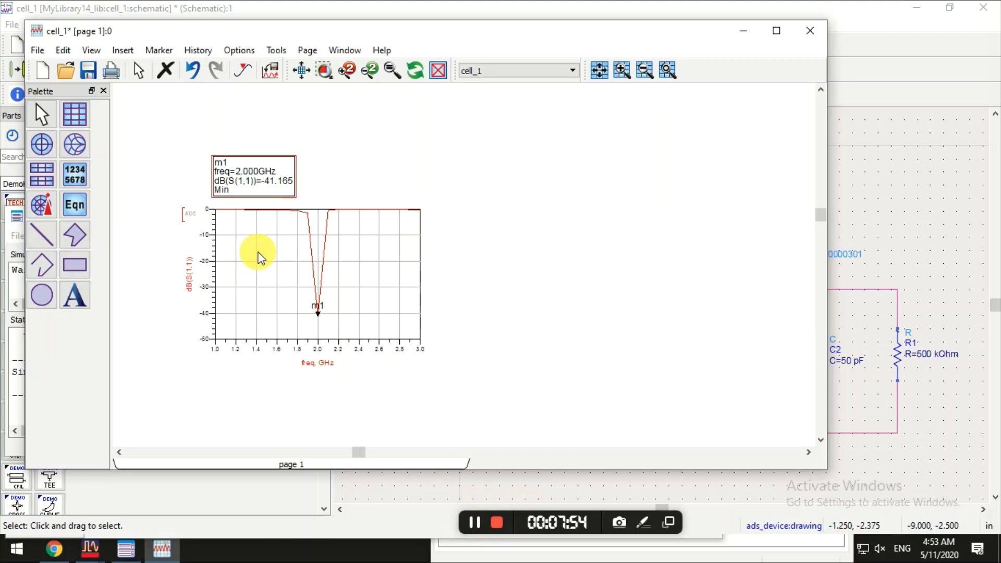
right_click(260, 258)
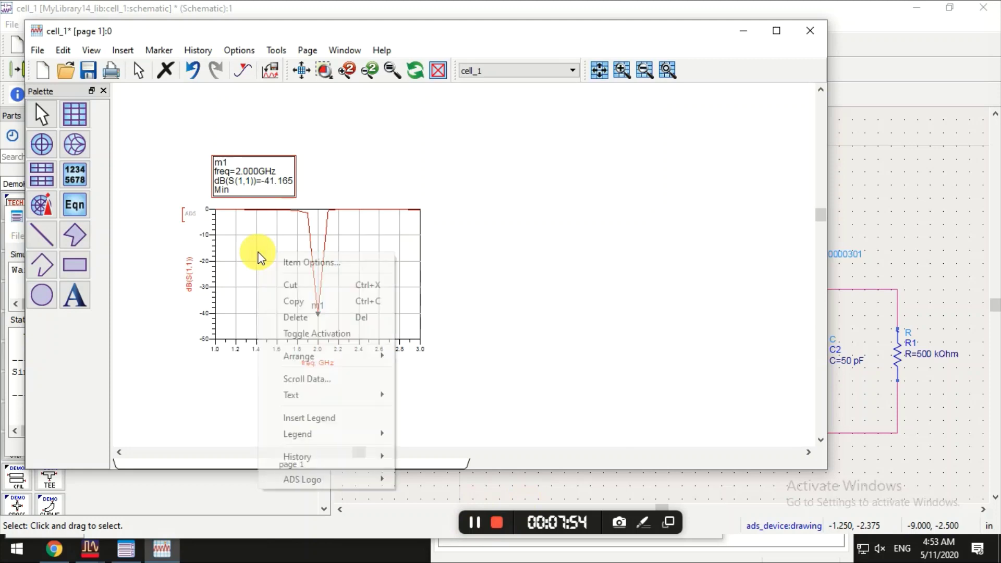
click(284, 284)
Step: Insert a new rectangular plot showing S(1,1) in dB on the data display page
click(113, 133)
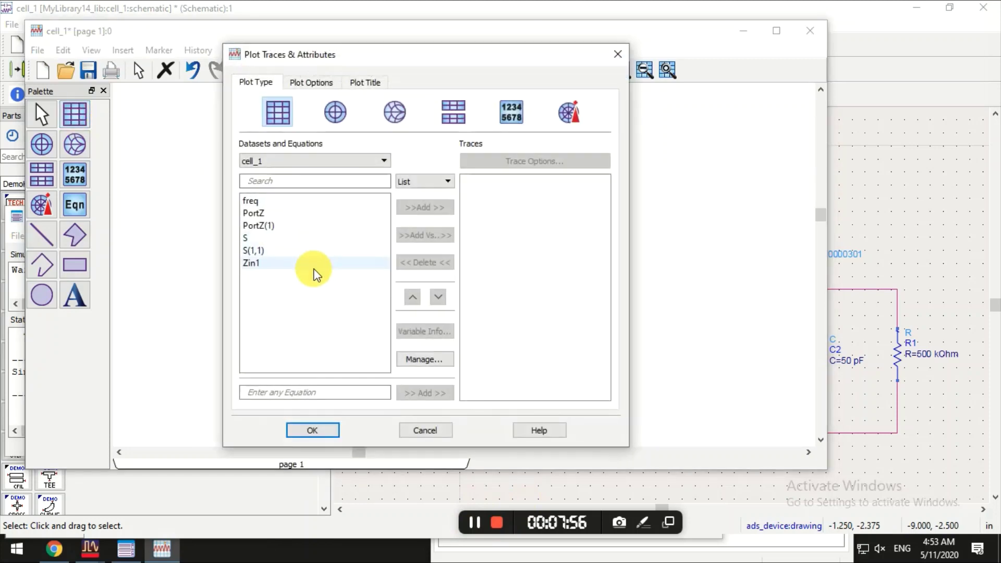
double_click(288, 251)
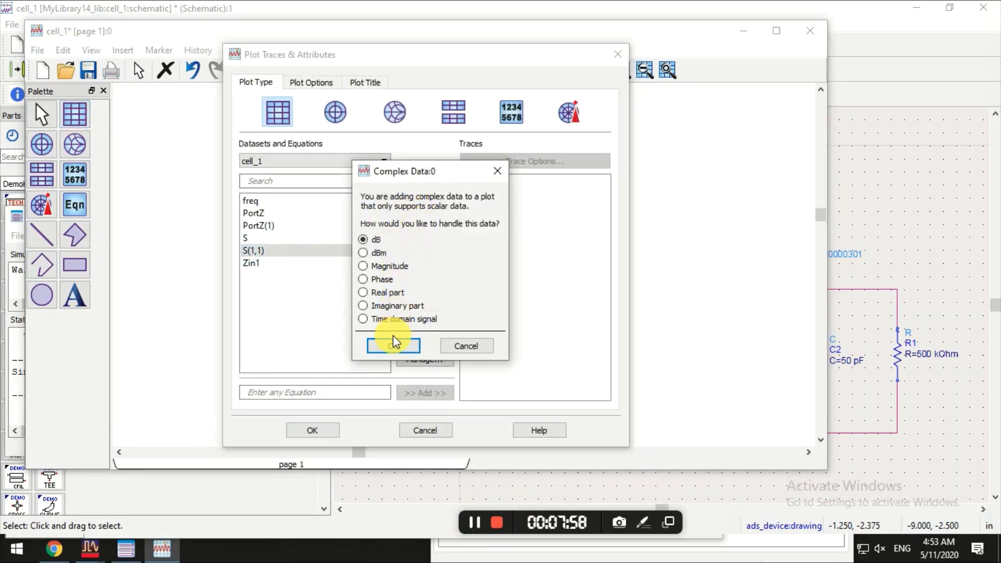
click(394, 346)
click(315, 436)
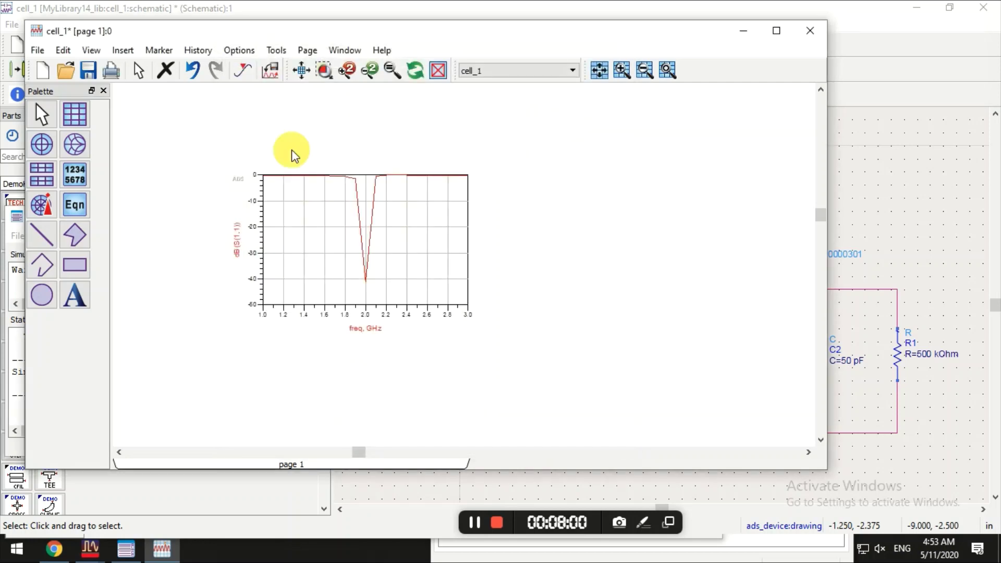
Step: Place a minimum marker on the dB(S(1,1)) trace
click(158, 50)
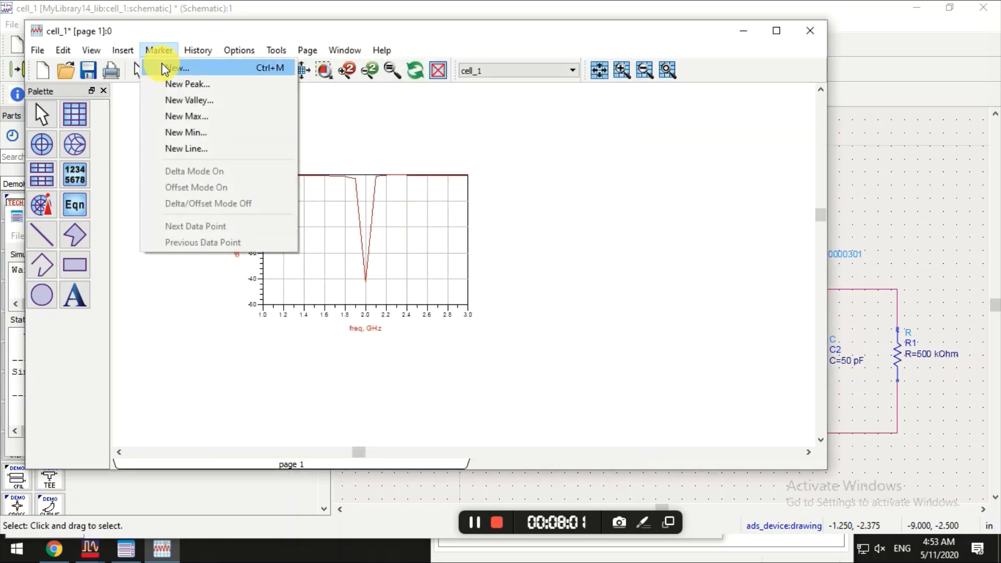
click(188, 148)
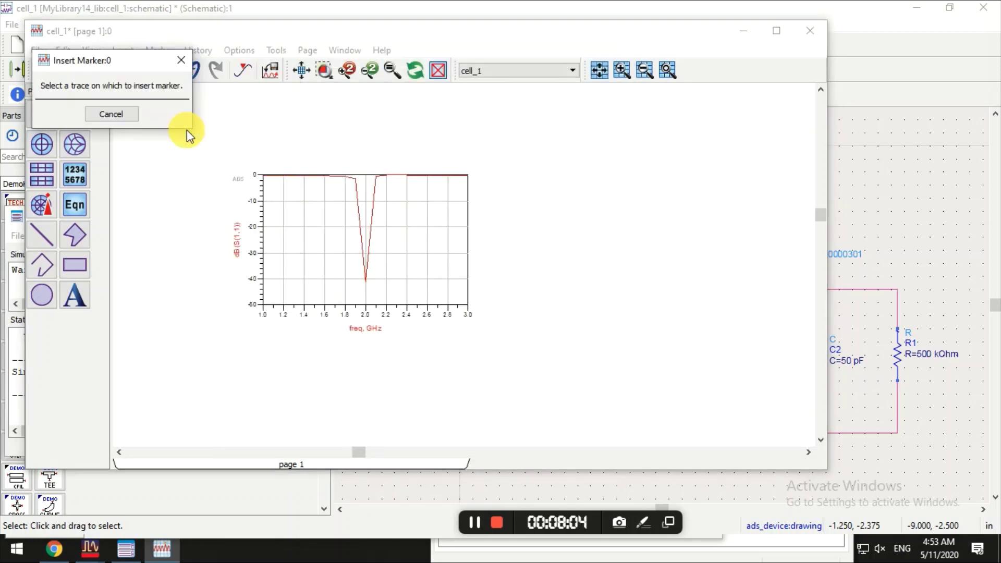
click(367, 276)
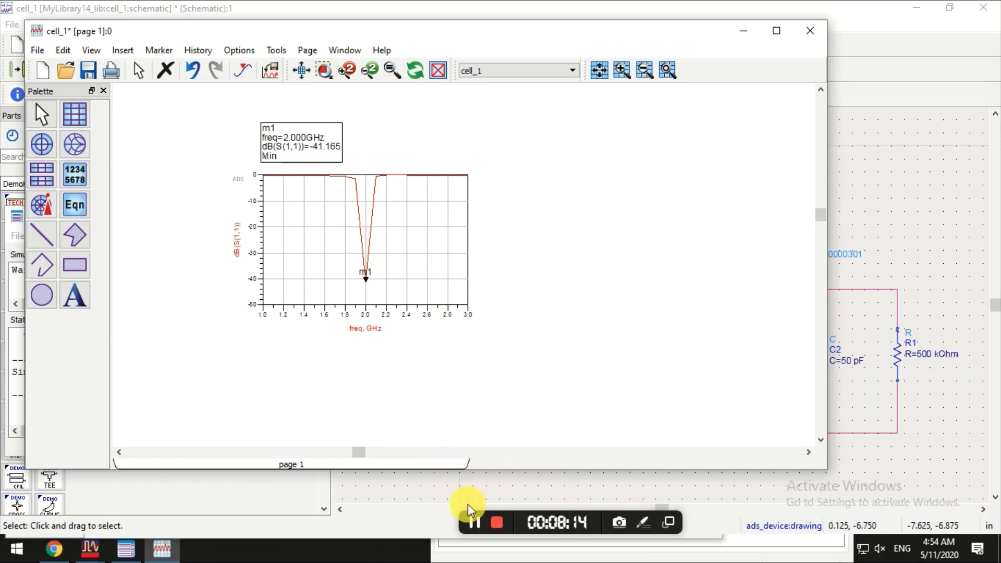
click(473, 523)
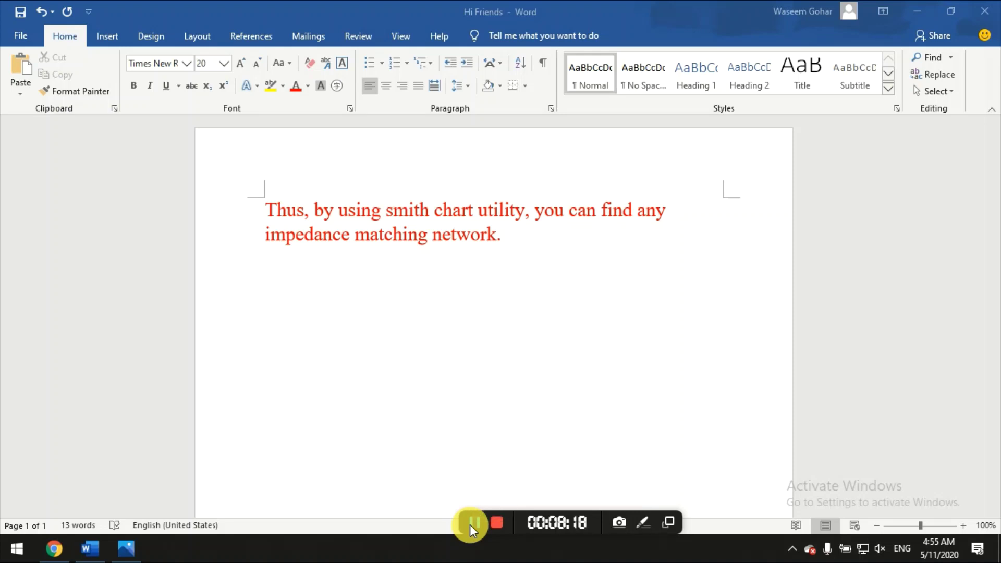
click(470, 524)
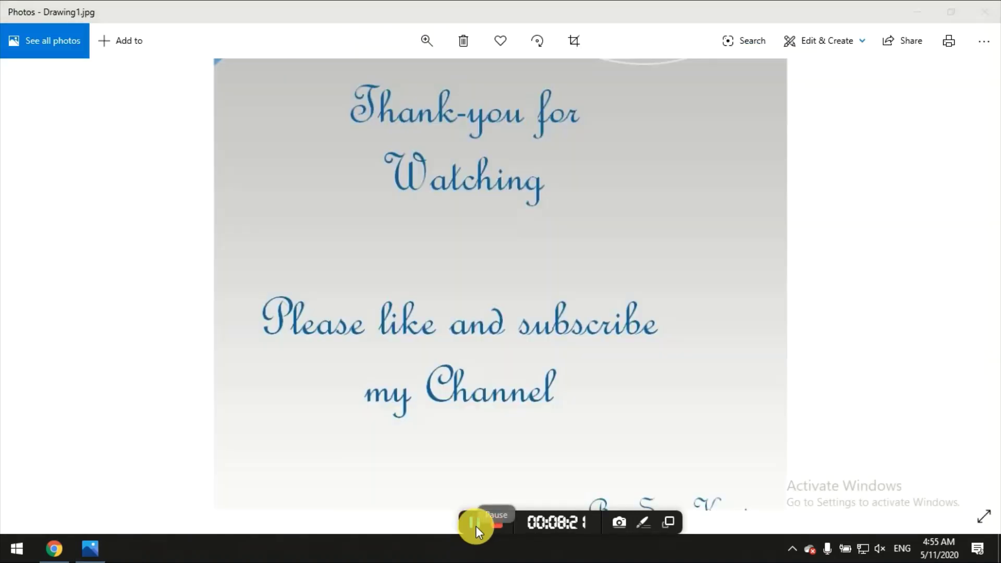